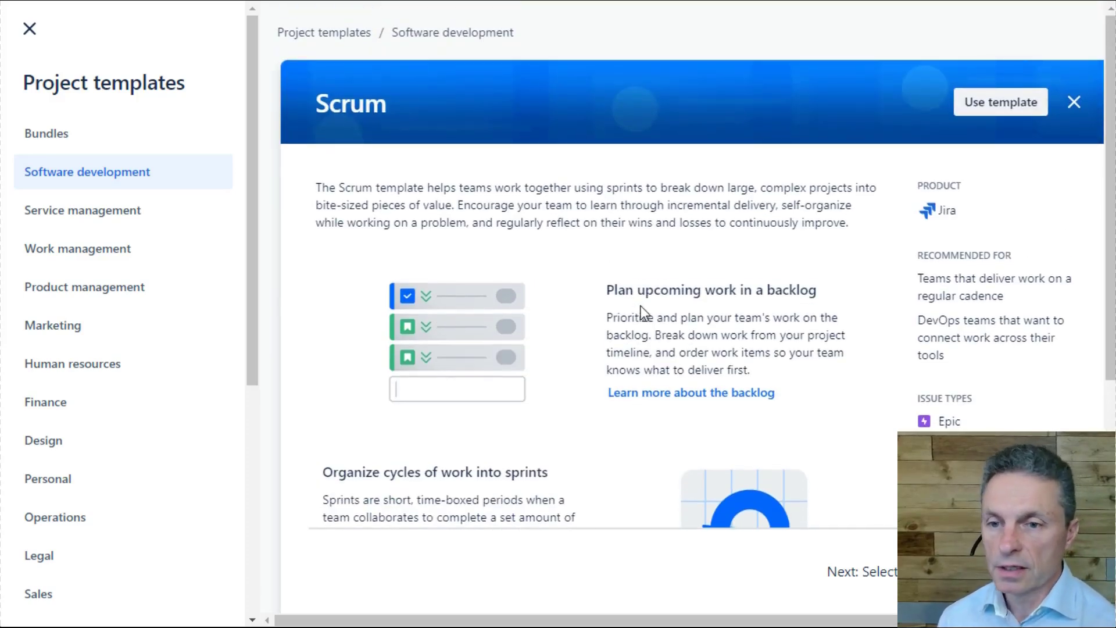
# - Review the Scrum template, continue with it and choose a team-managed project type
pyautogui.scroll(-3, 993, 257)
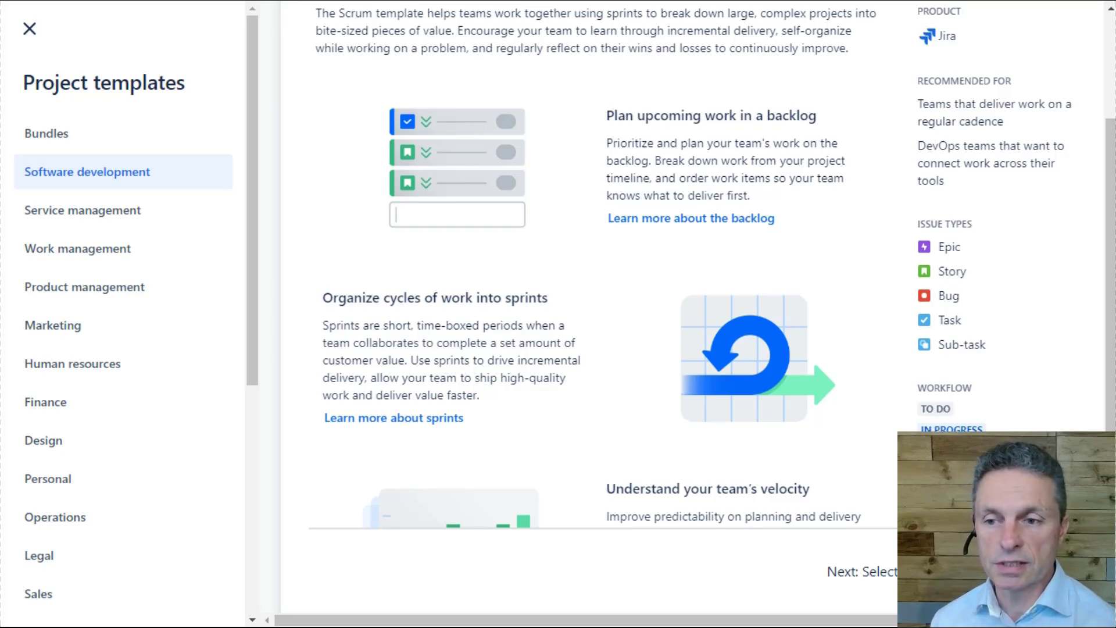
pyautogui.click(1035, 571)
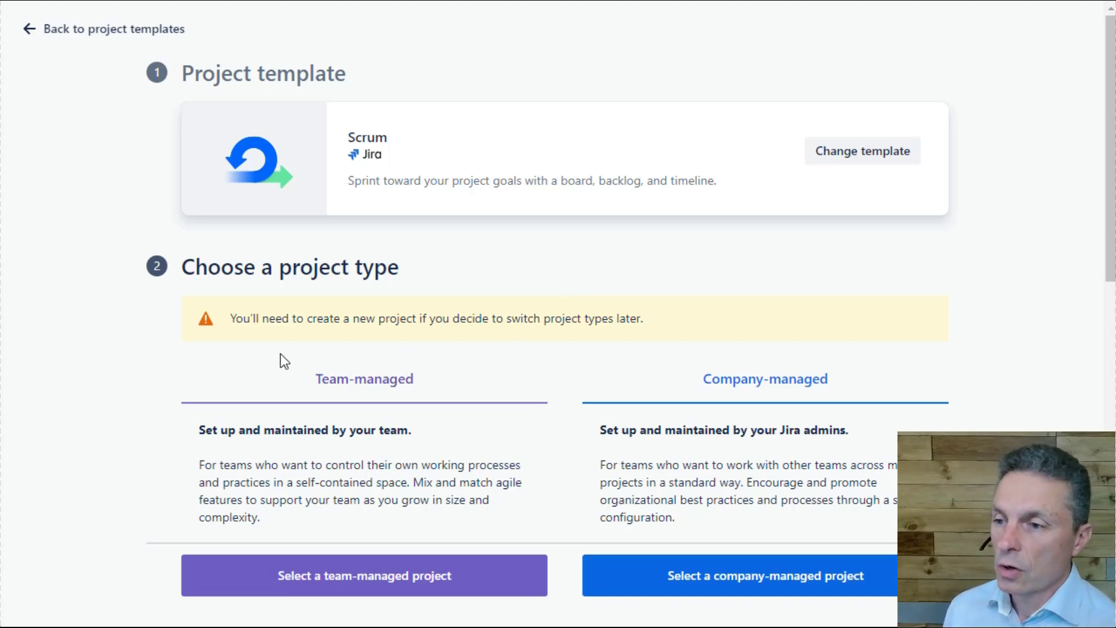
pyautogui.moveTo(672, 359); pyautogui.dragTo(870, 400)
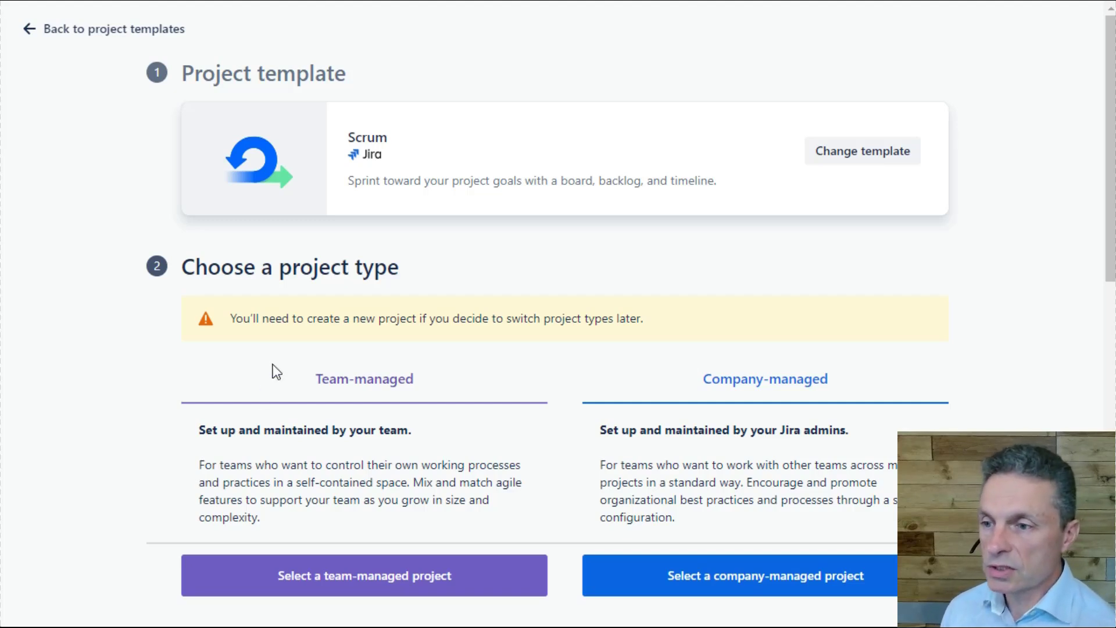
pyautogui.click(361, 584)
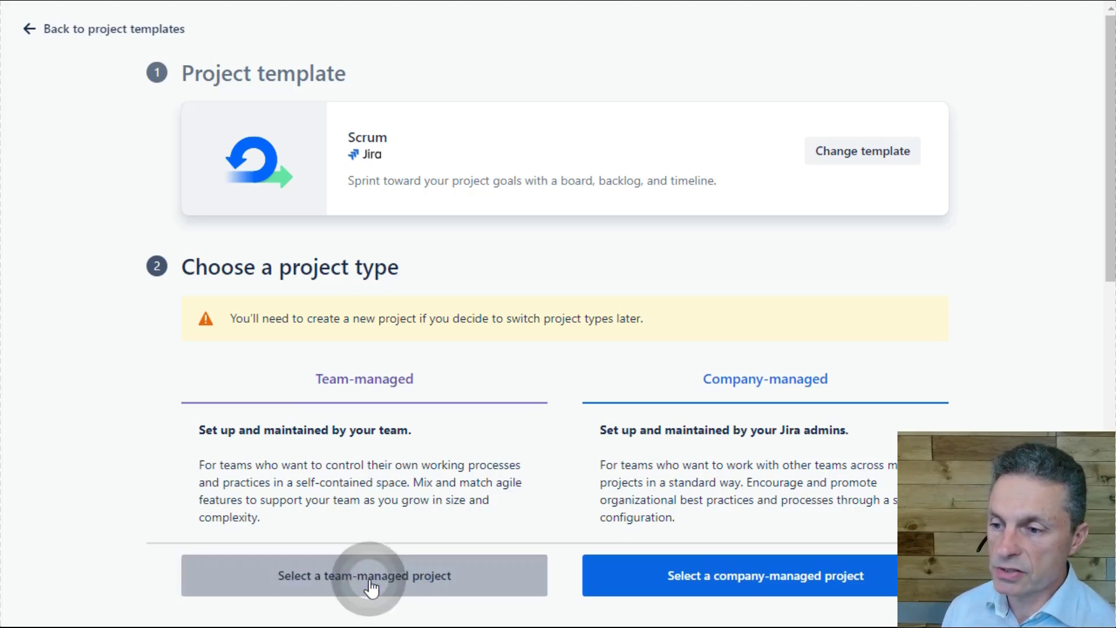
# - Enter MyProject as the name of the new project
pyautogui.click(281, 318)
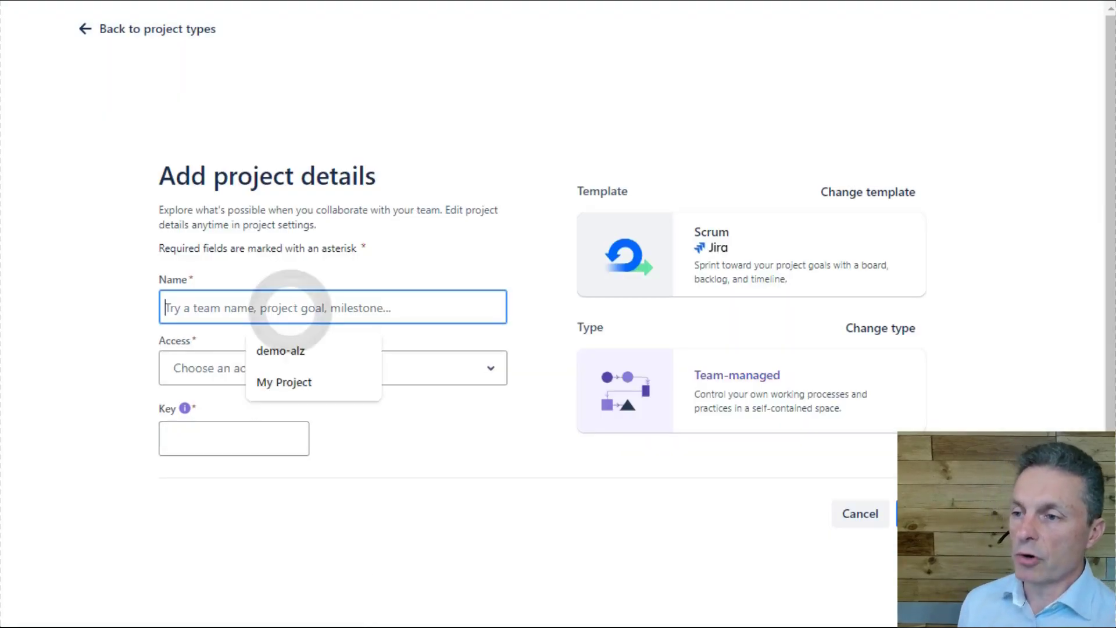
pyautogui.write('MyProjec tt')
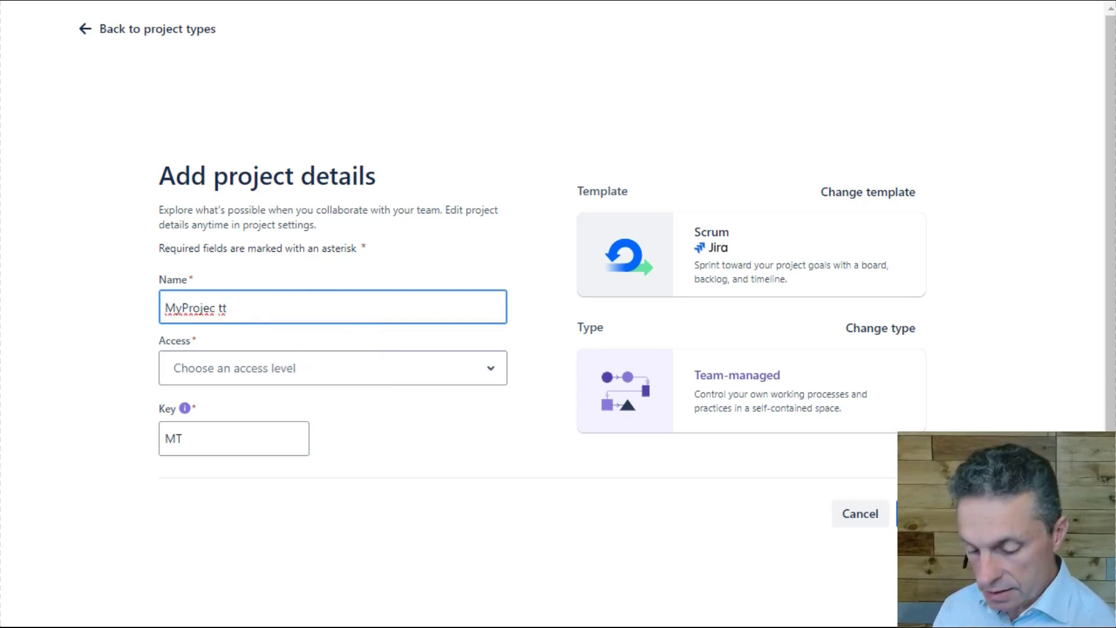
pyautogui.press('BackSpace')
pyautogui.press('BackSpace')
pyautogui.press('BackSpace')
pyautogui.write('t')
pyautogui.press('Tab')
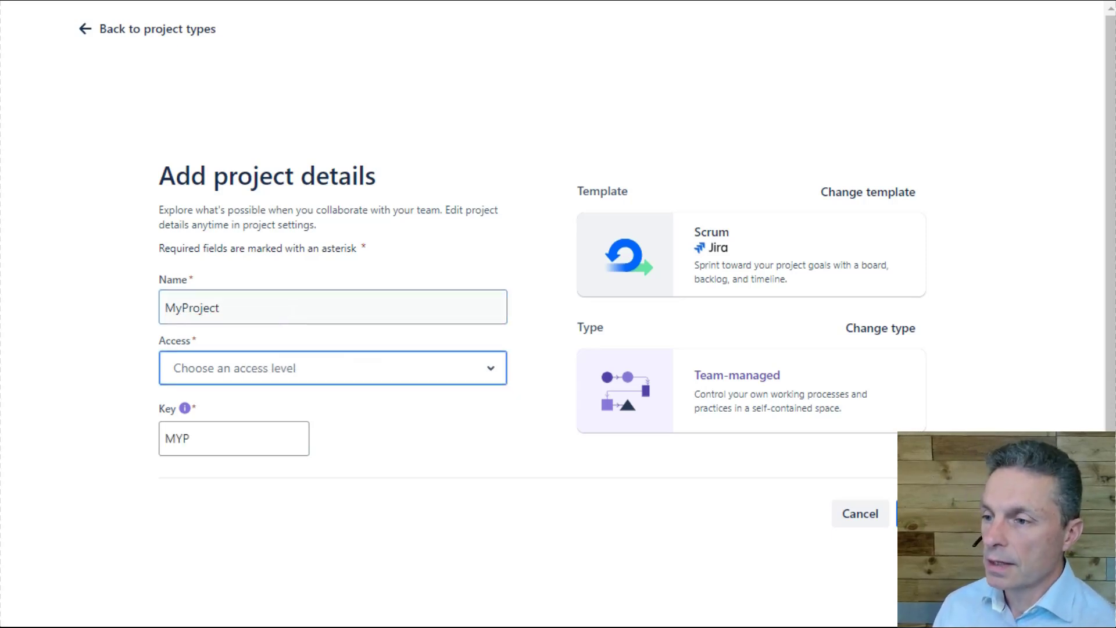
# - Set the new project's access level to Open
pyautogui.click(233, 439)
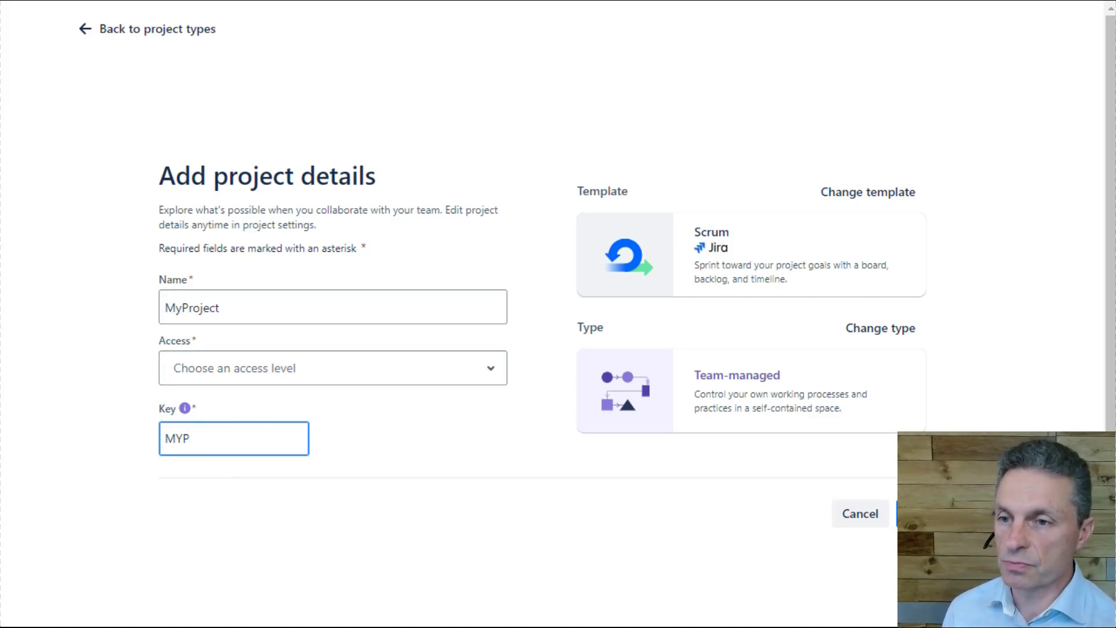
pyautogui.click(228, 375)
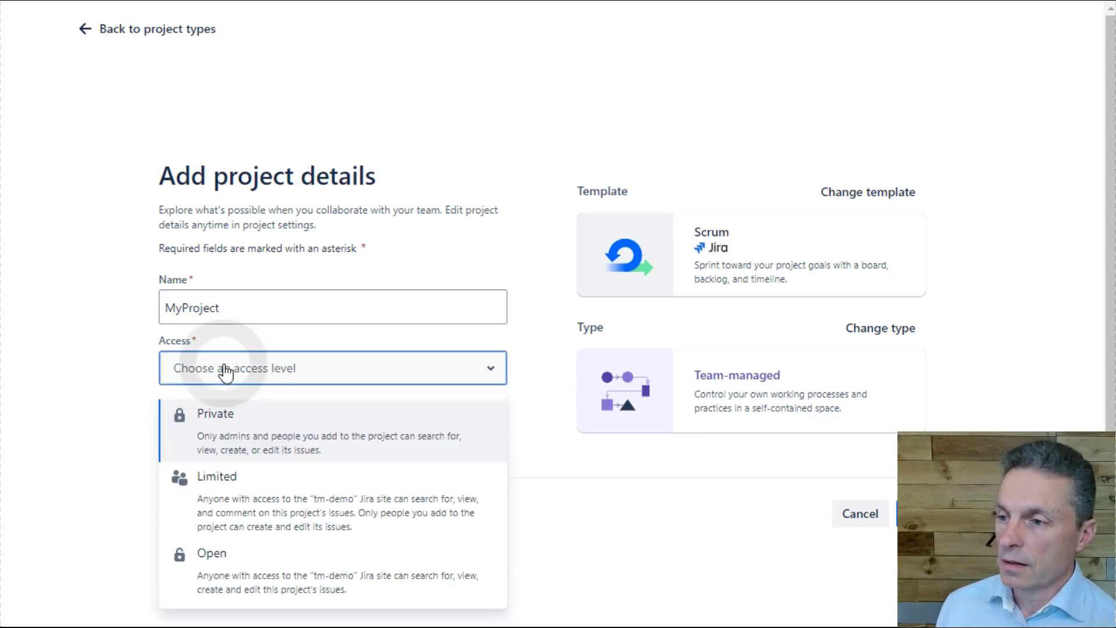
pyautogui.click(312, 577)
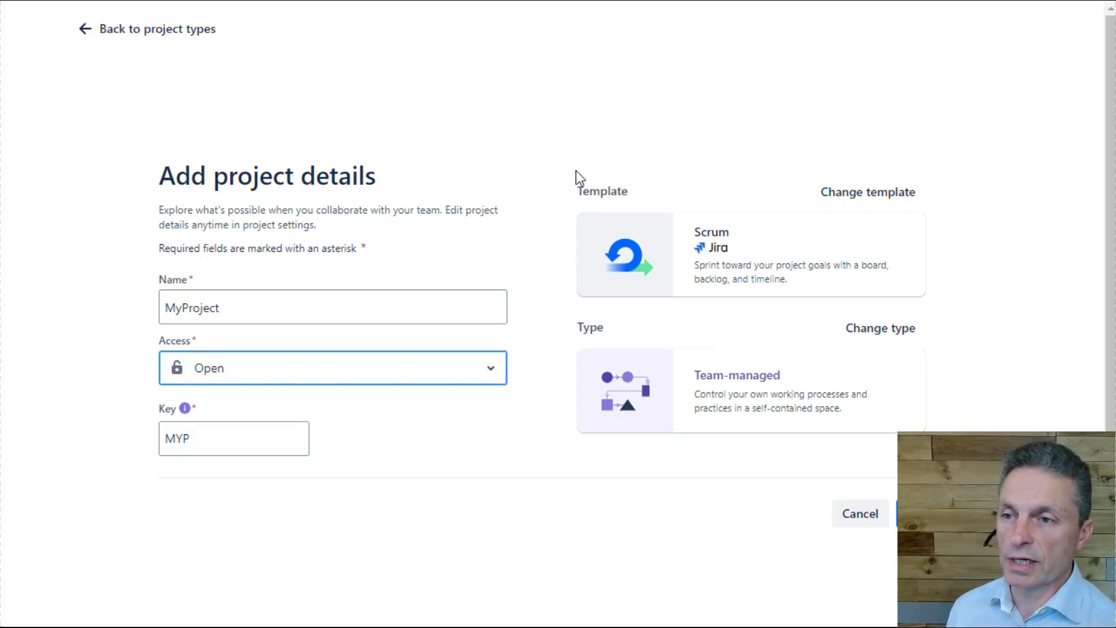
pyautogui.moveTo(569, 172)
pyautogui.mouseDown()
pyautogui.moveTo(937, 284)
pyautogui.moveTo(954, 302)
pyautogui.mouseUp()
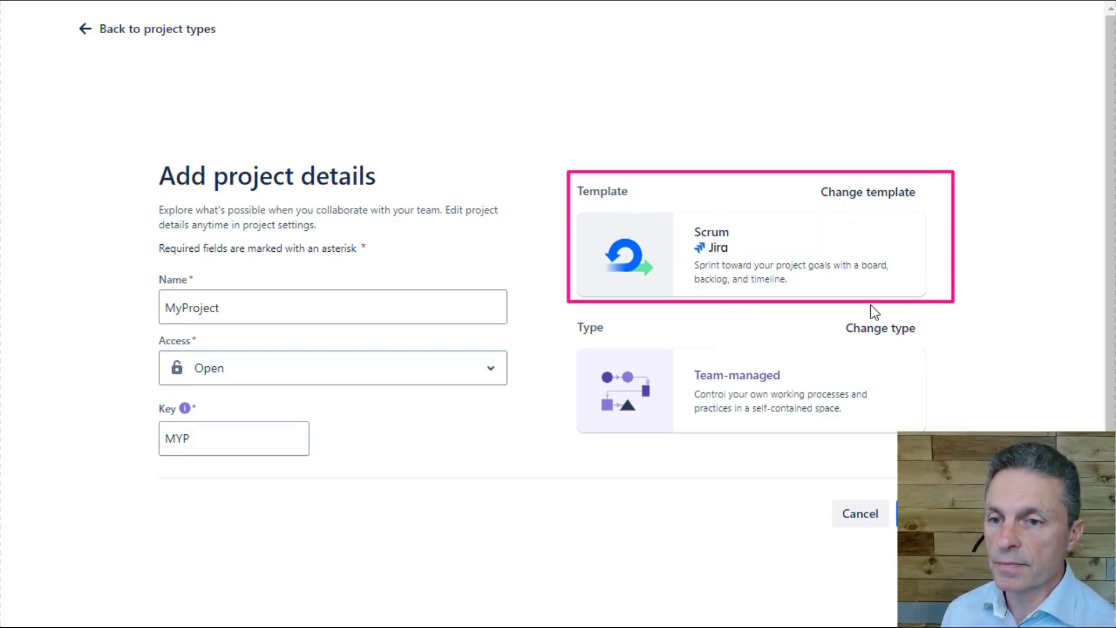
pyautogui.moveTo(567, 311); pyautogui.dragTo(955, 441)
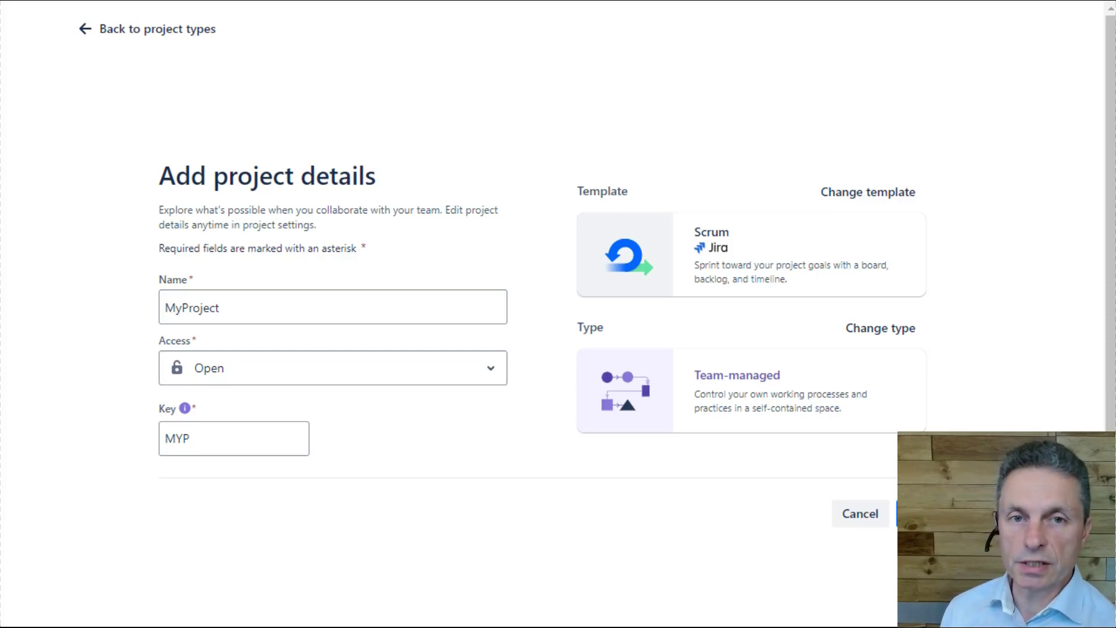
pyautogui.moveTo(145, 268); pyautogui.dragTo(501, 326)
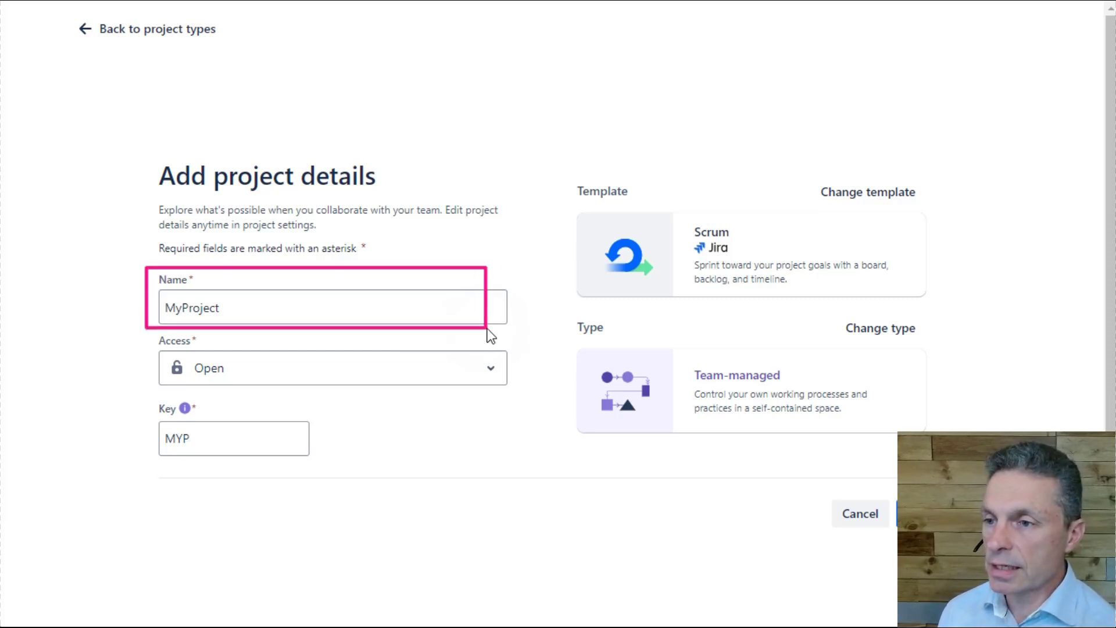
pyautogui.moveTo(130, 347); pyautogui.dragTo(544, 388)
pyautogui.moveTo(148, 401); pyautogui.dragTo(351, 467)
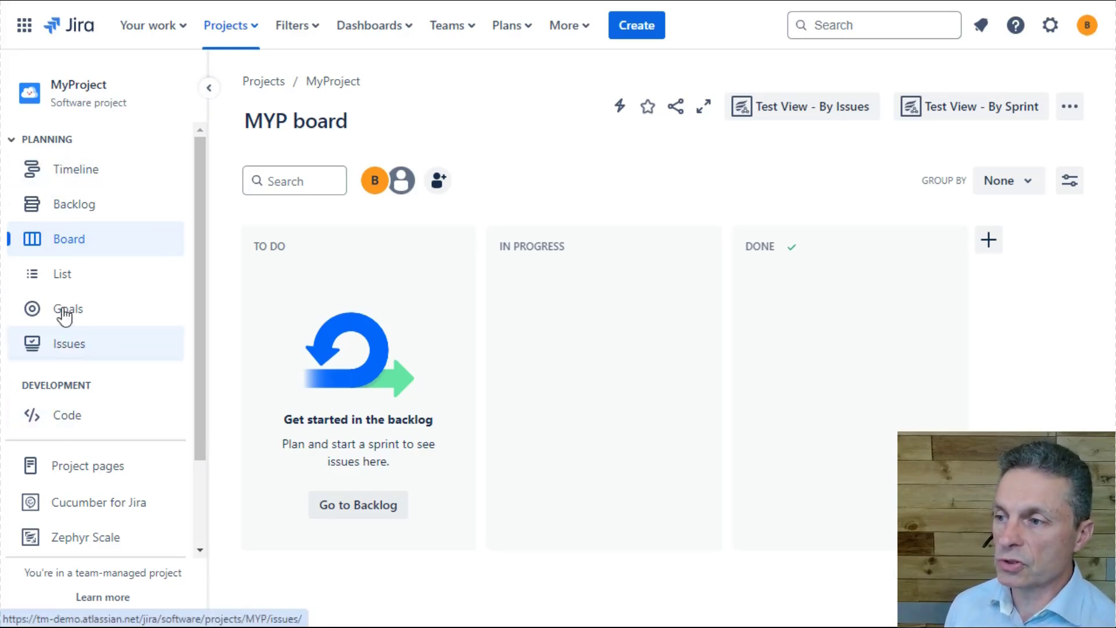
# - Look through MyProject's Timeline, Backlog, Board, List and Issues views
pyautogui.click(56, 174)
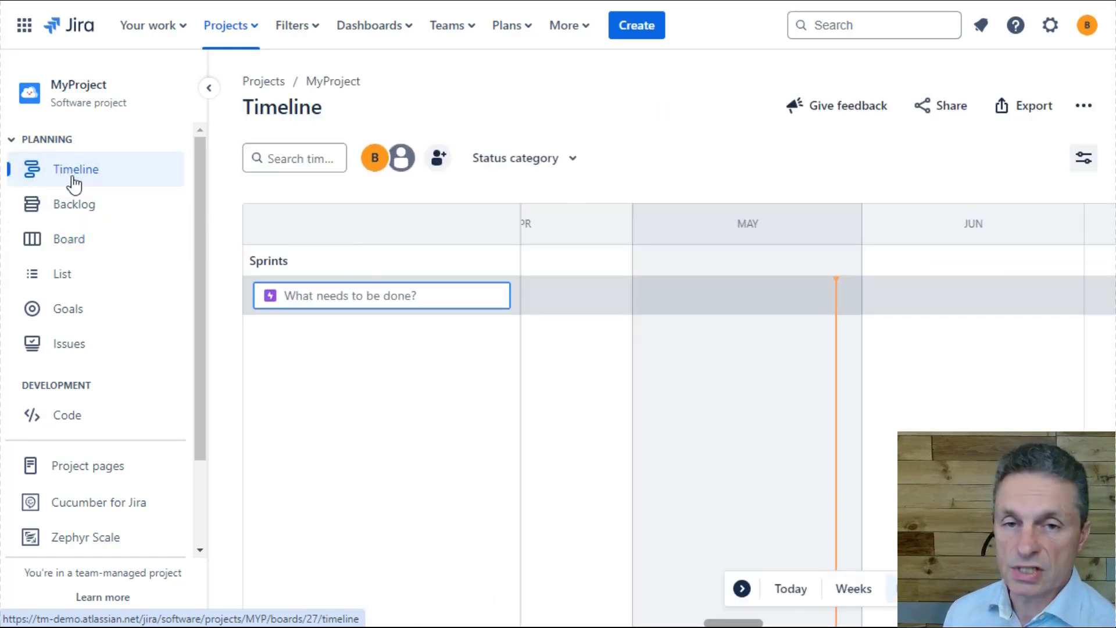
pyautogui.click(81, 208)
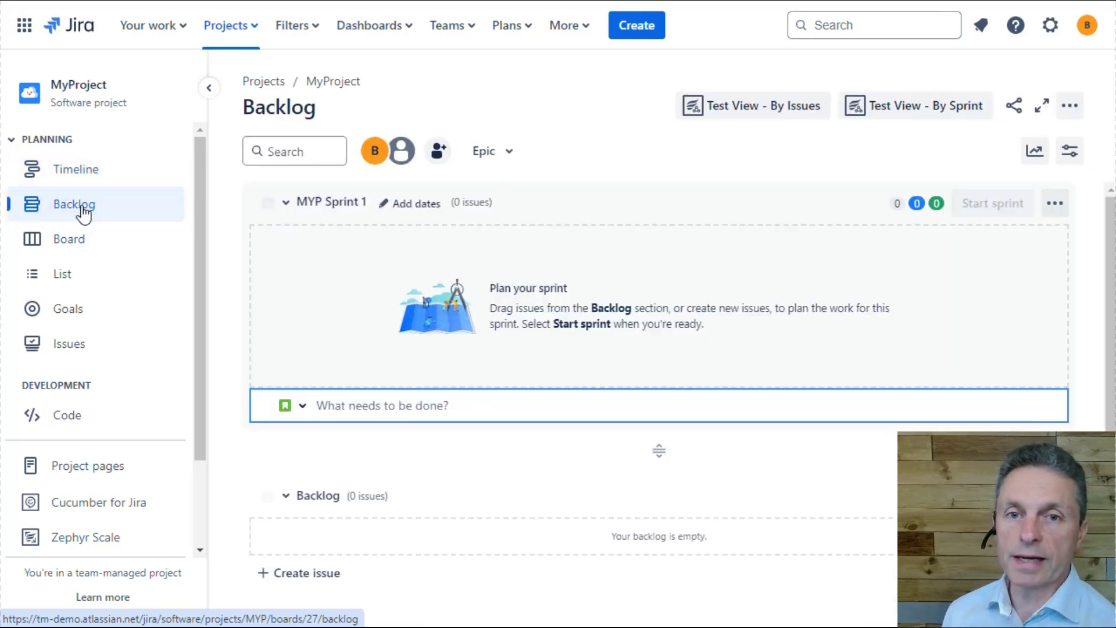
pyautogui.click(79, 241)
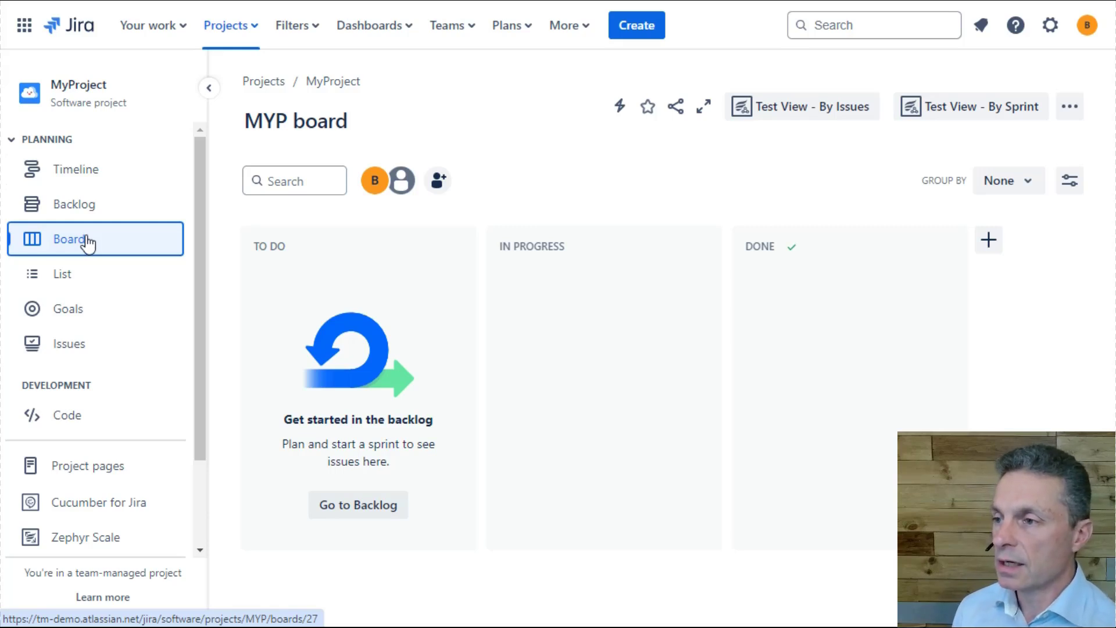
pyautogui.click(86, 281)
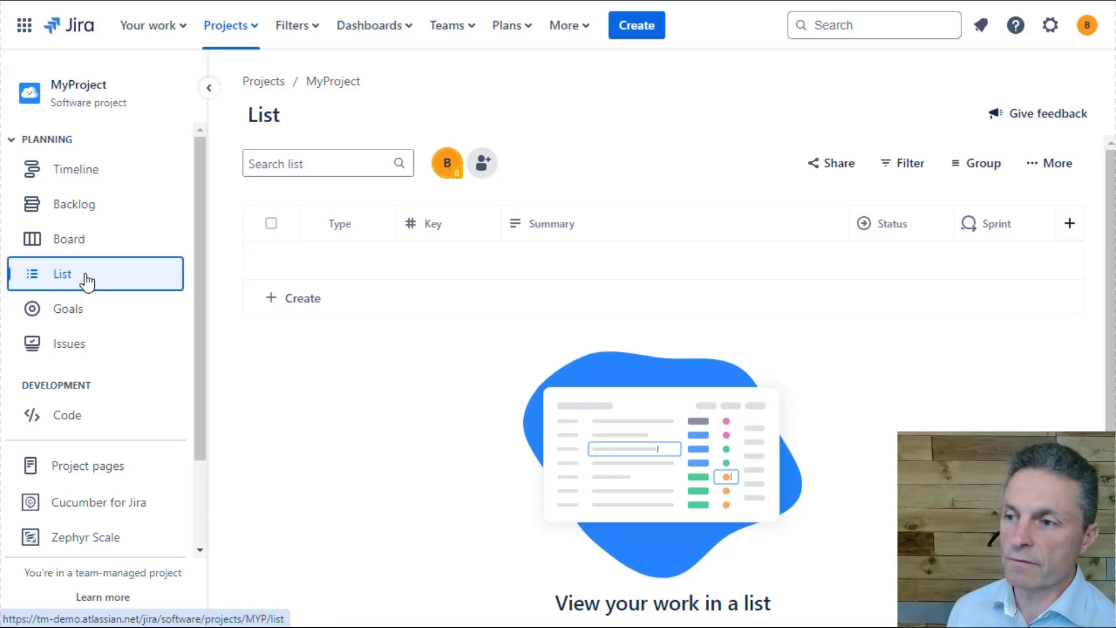
pyautogui.click(92, 352)
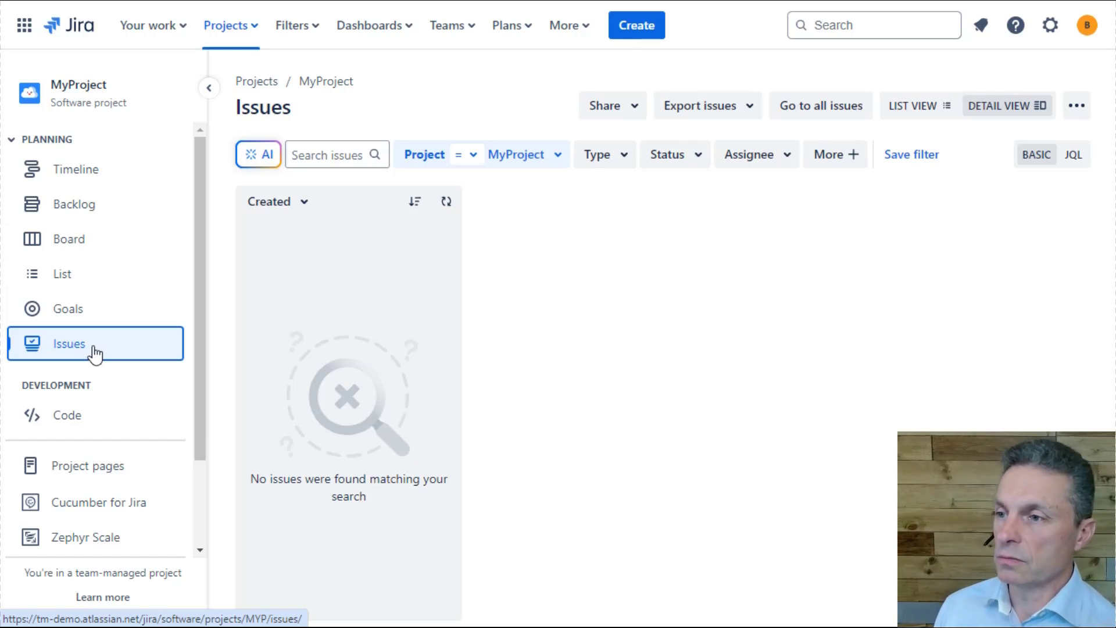
# - Start a new issue in MyProject and set its issue type to Task
pyautogui.click(640, 32)
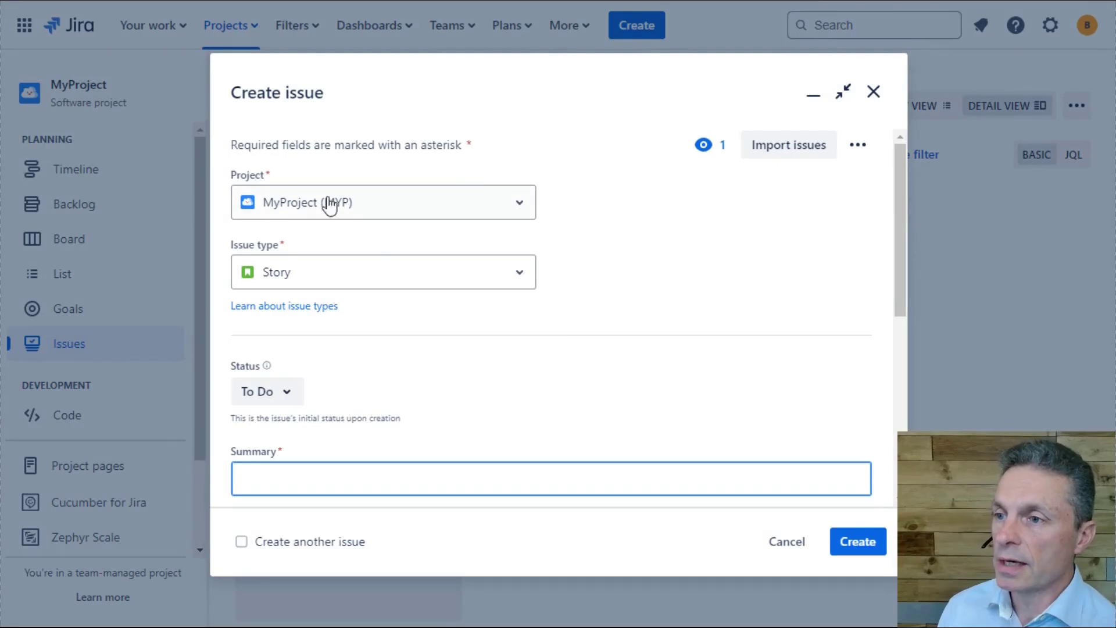
pyautogui.click(314, 276)
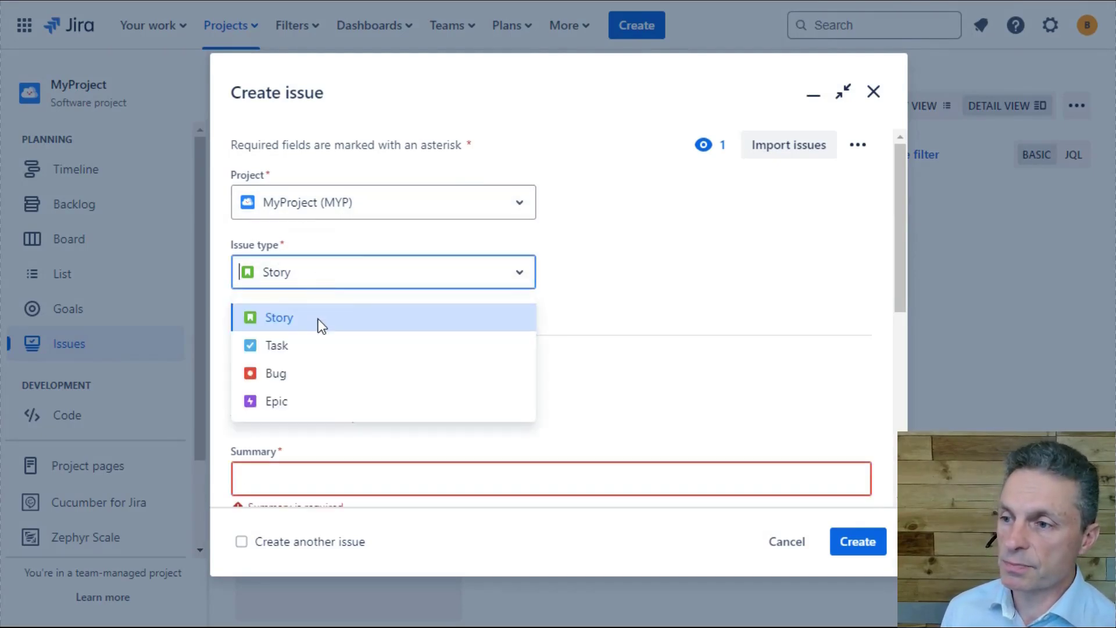
pyautogui.click(314, 345)
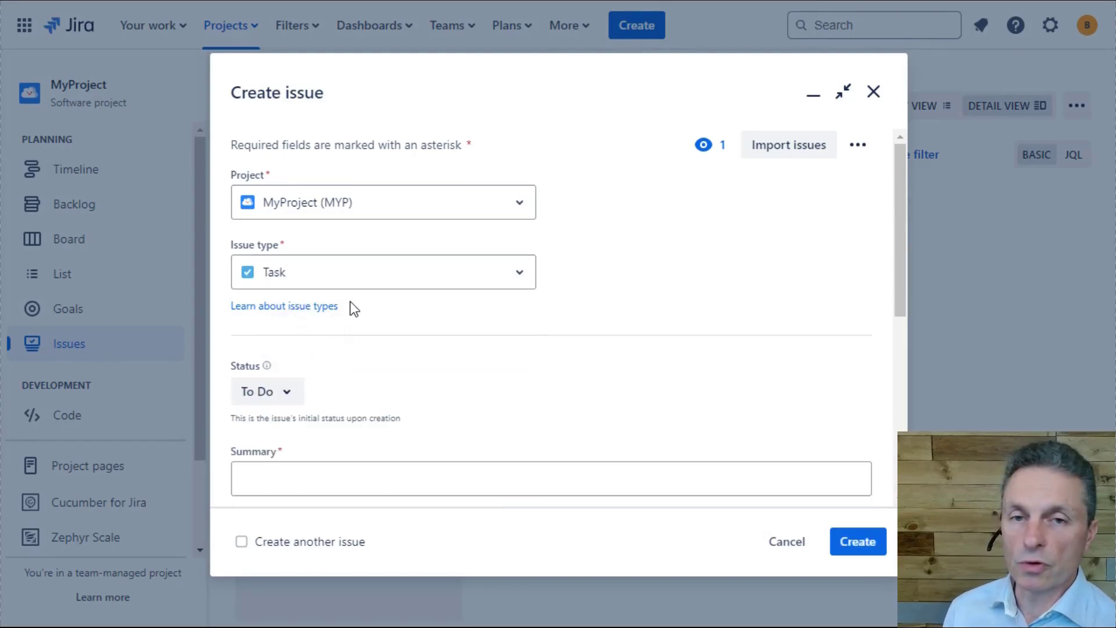
# - Enter the summary "Create the Database to store all our data" for the new task
pyautogui.click(323, 465)
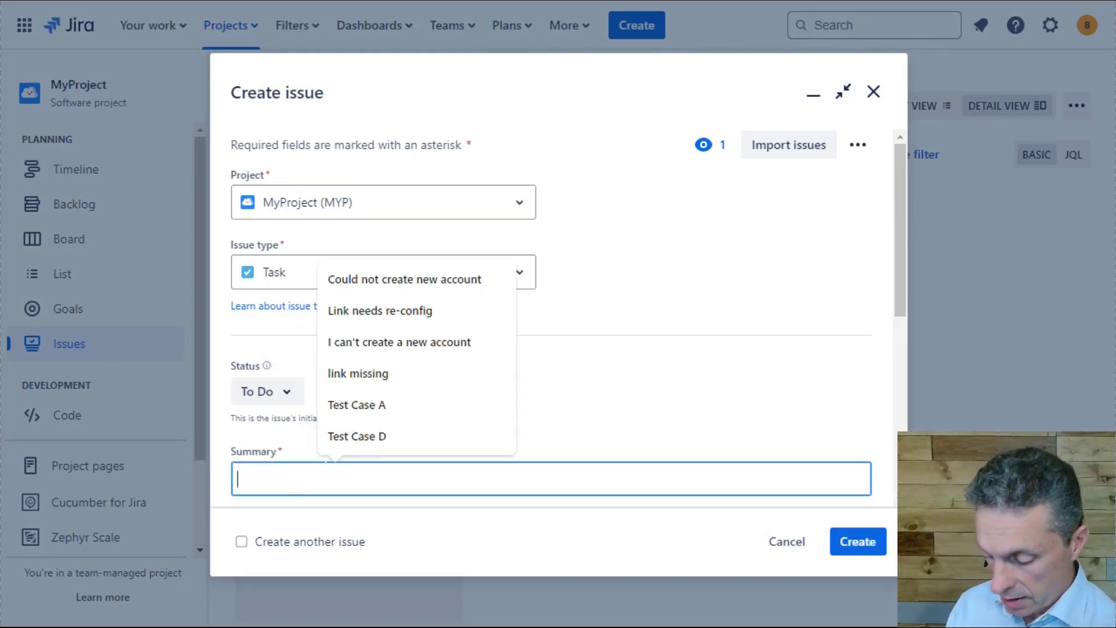
pyautogui.write('Create the Datab as')
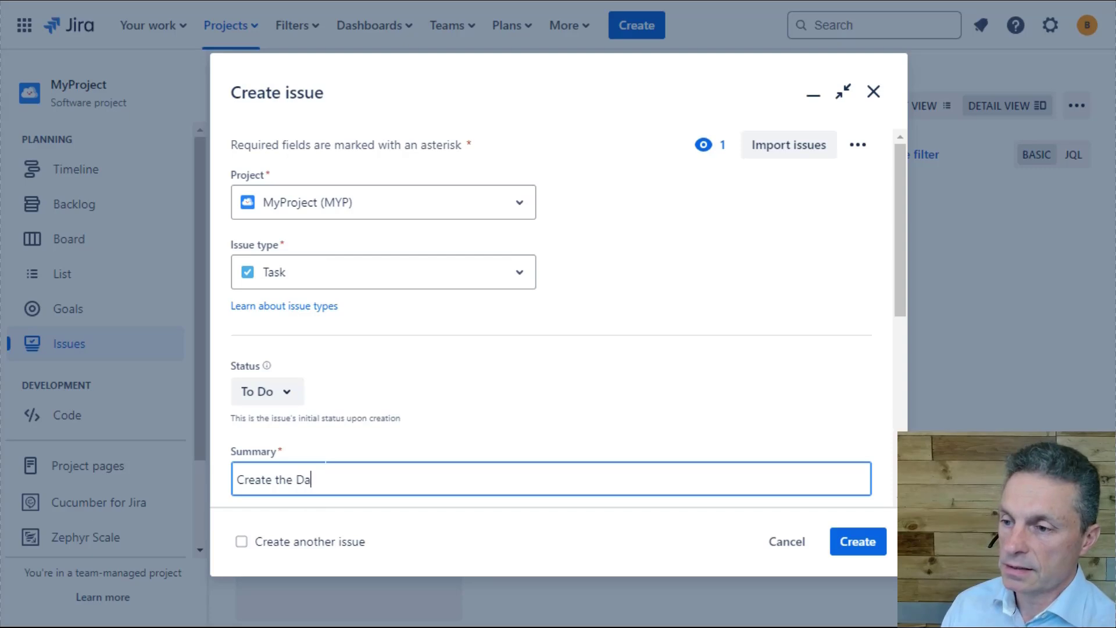
pyautogui.press('BackSpace')
pyautogui.press('BackSpace')
pyautogui.press('BackSpace')
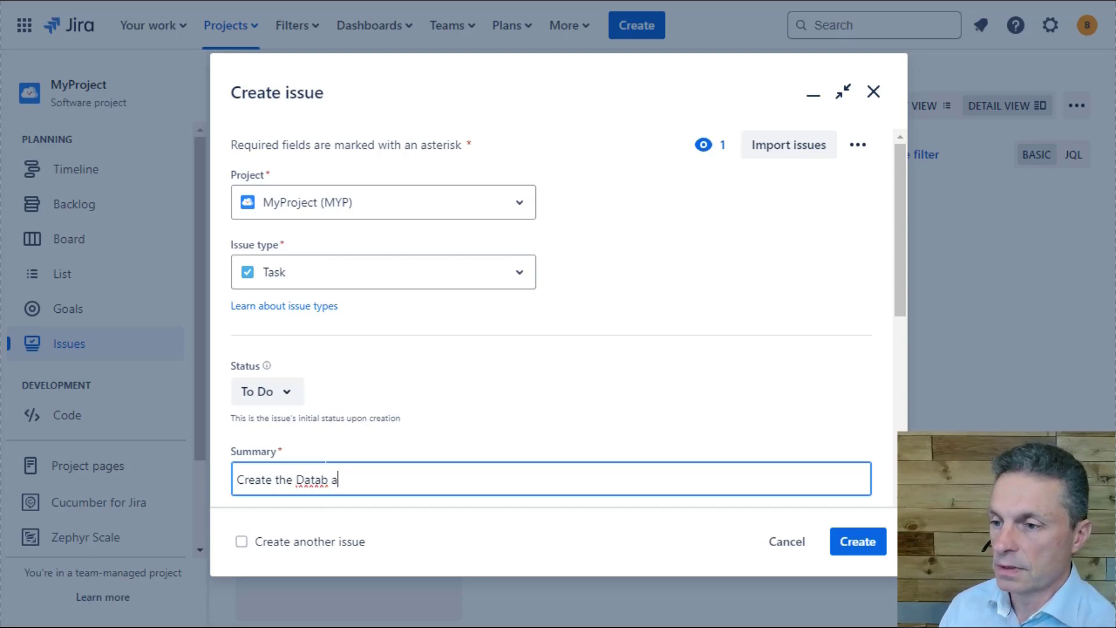
pyautogui.write('ase to store p')
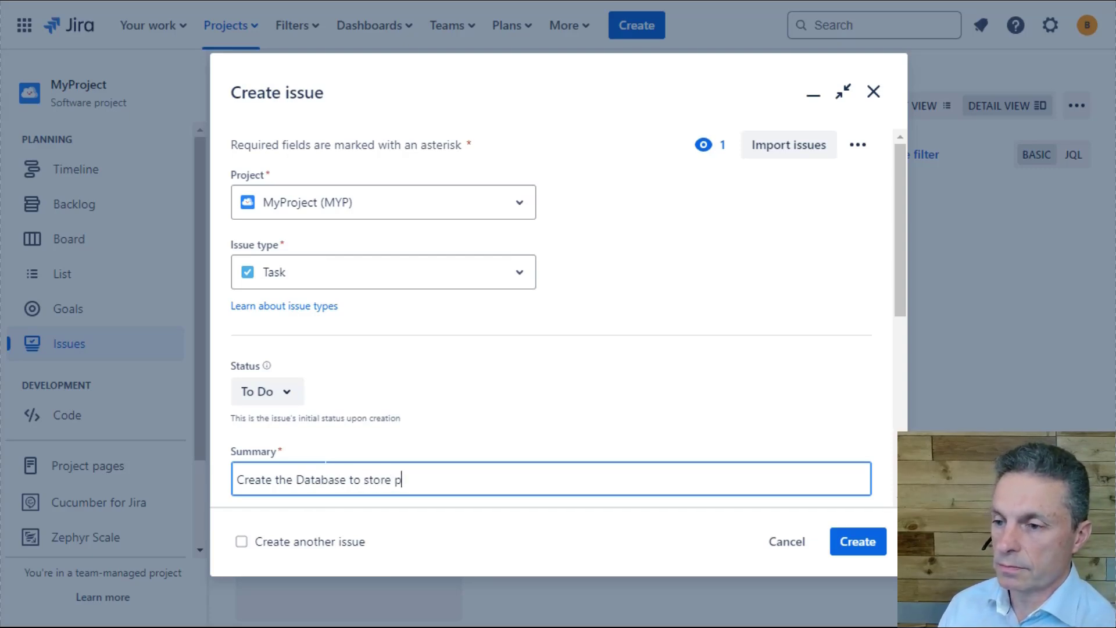
pyautogui.press('BackSpace')
pyautogui.write('all our data')
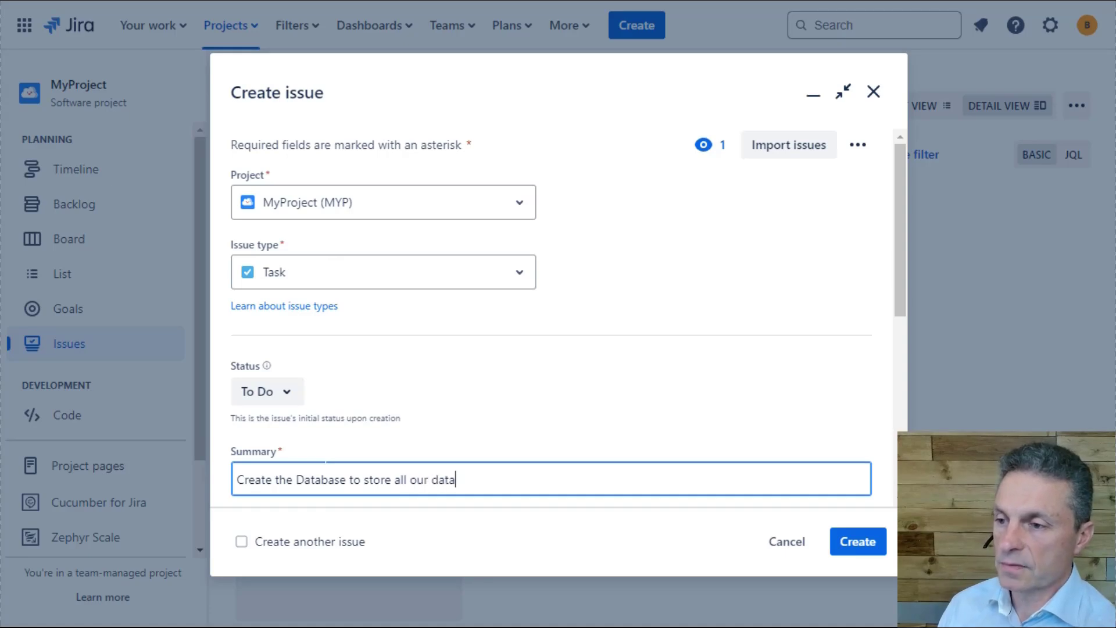
# - Check the available statuses without changing To Do, add the description "Create db" and create the task
pyautogui.click(289, 394)
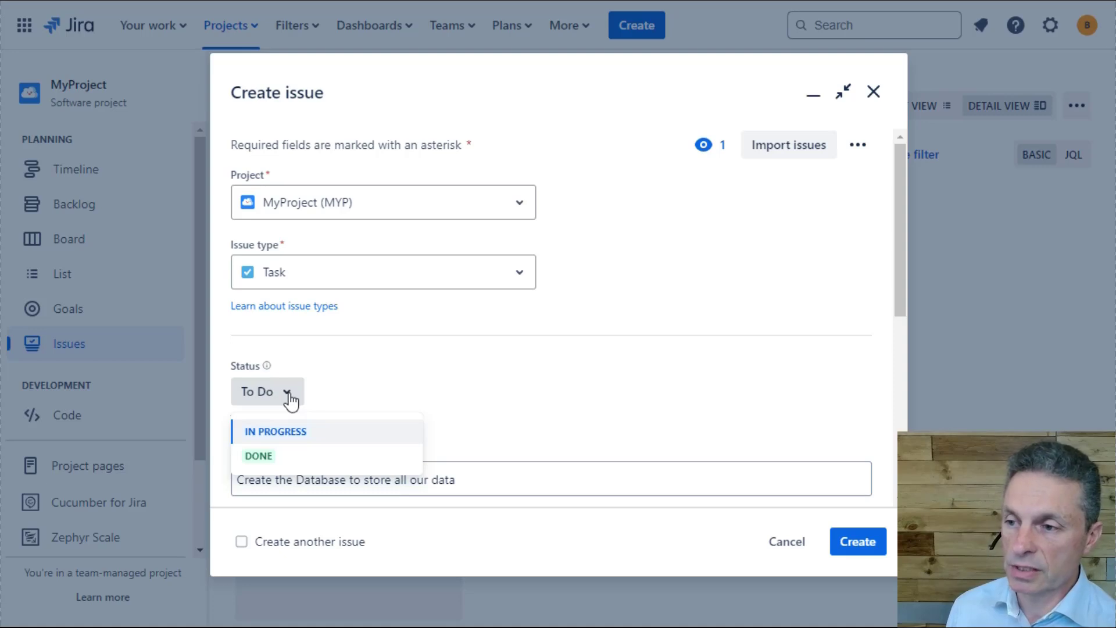
pyautogui.click(289, 393)
pyautogui.scroll(-5, 461, 369)
pyautogui.click(376, 353)
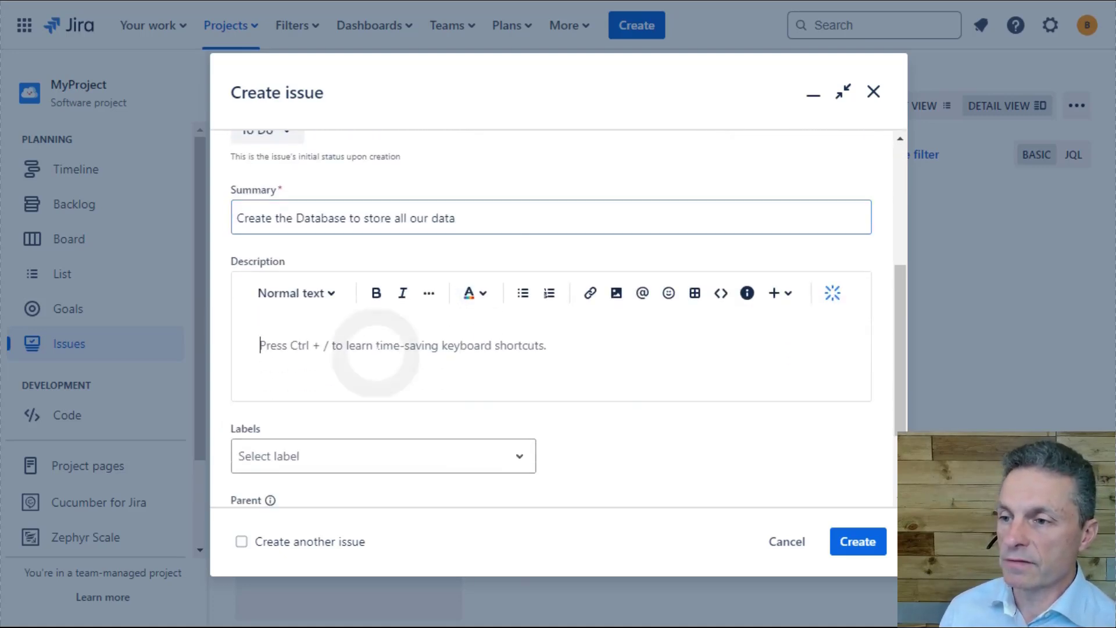
pyautogui.write('Create ')
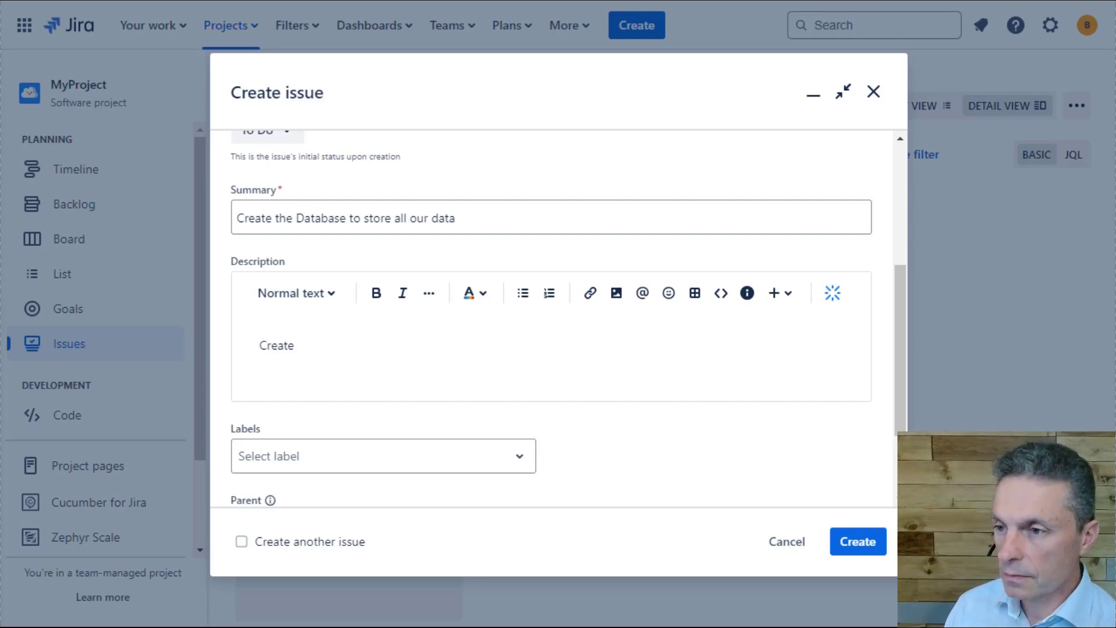
pyautogui.write('db')
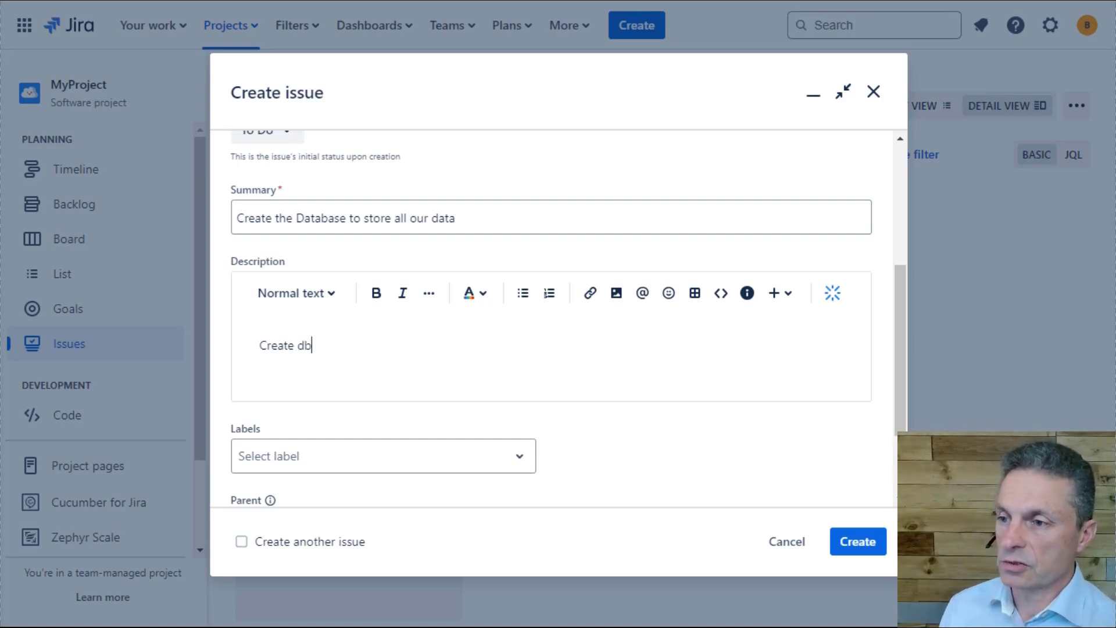
pyautogui.scroll(-3, 670, 306)
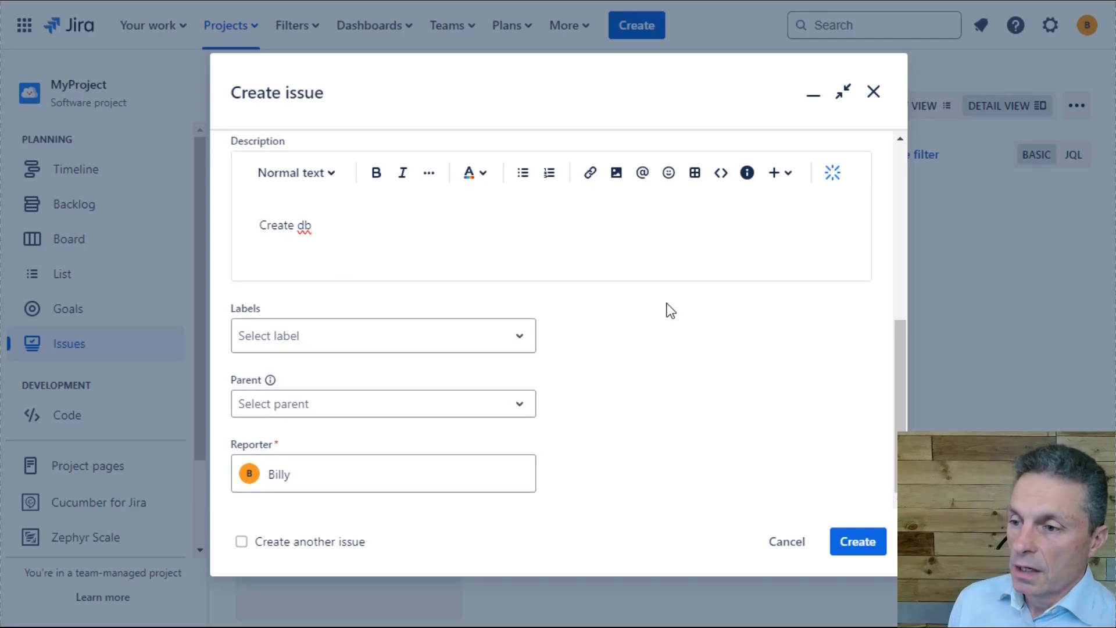
pyautogui.click(882, 544)
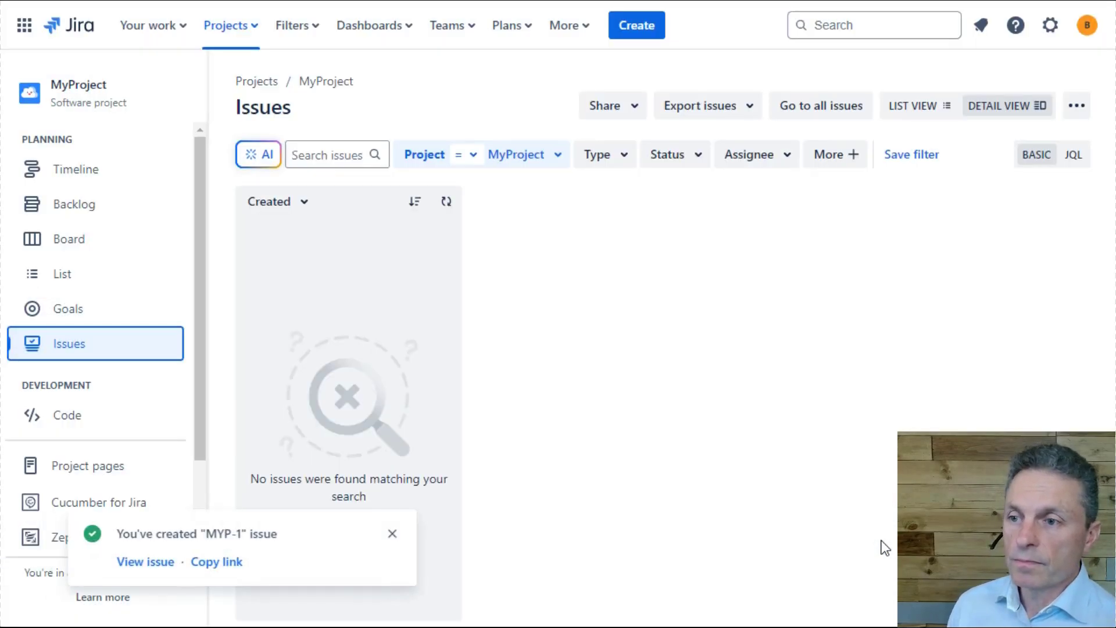
# - Open the newly created issue in a new browser tab and switch to it
pyautogui.rightClick(146, 563)
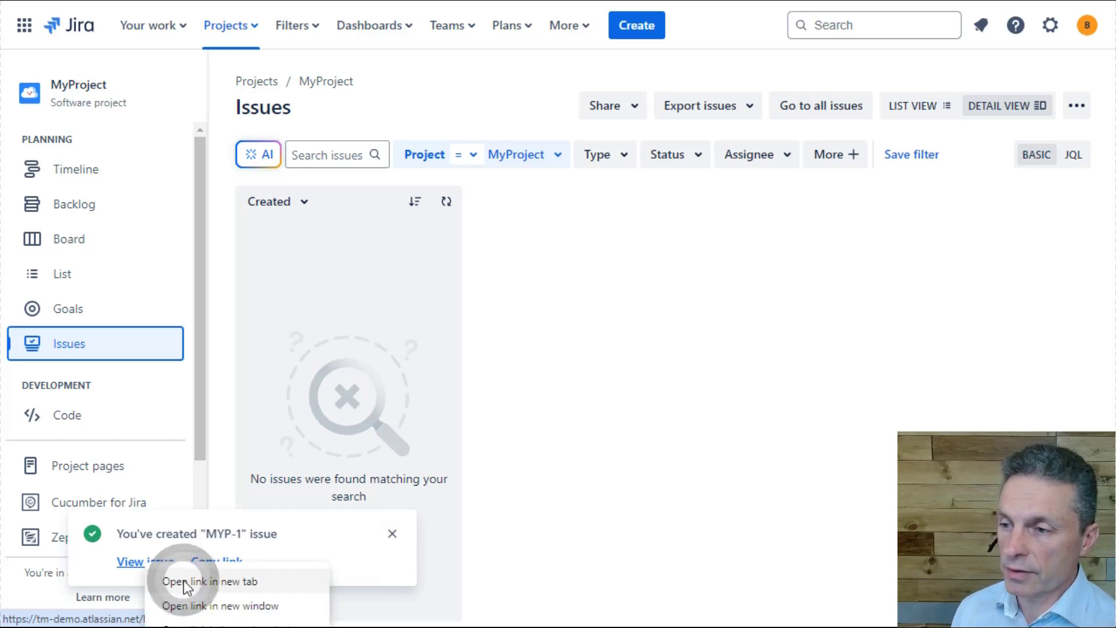
pyautogui.click(152, 583)
pyautogui.click(445, 1)
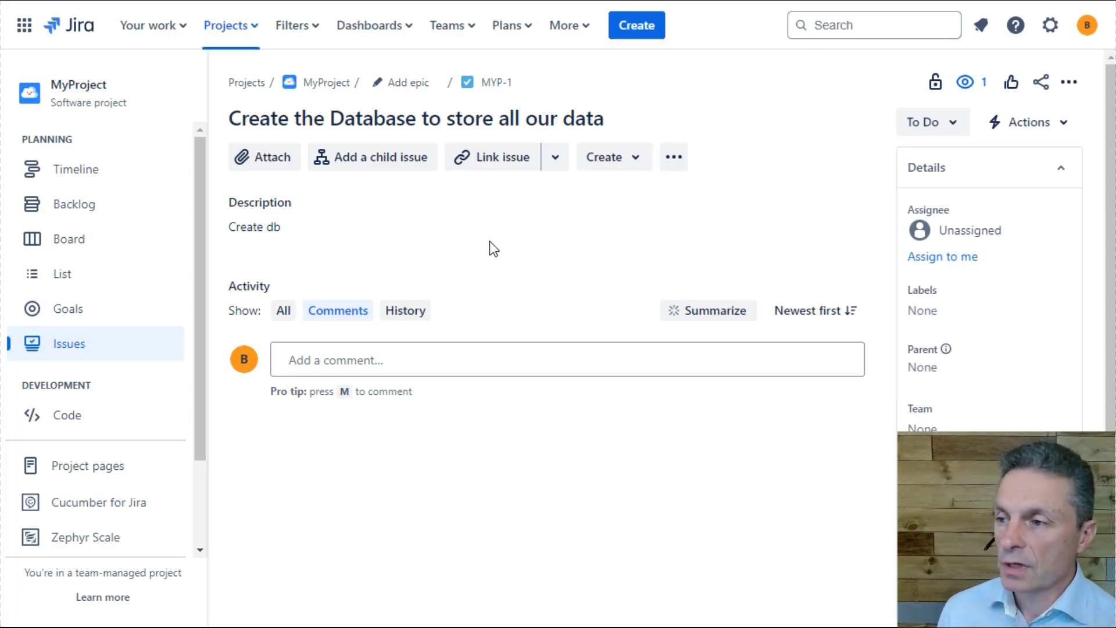
# - Assign the database task MYP-1 to the current user and review its remaining detail fields and issue key
pyautogui.click(937, 258)
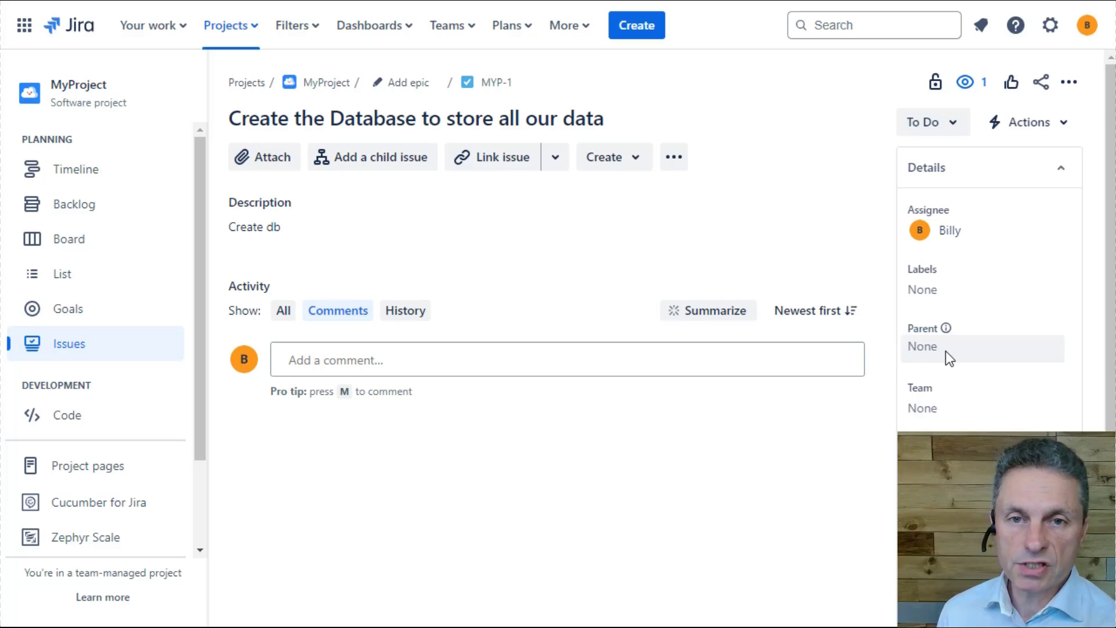
pyautogui.scroll(-4, 944, 351)
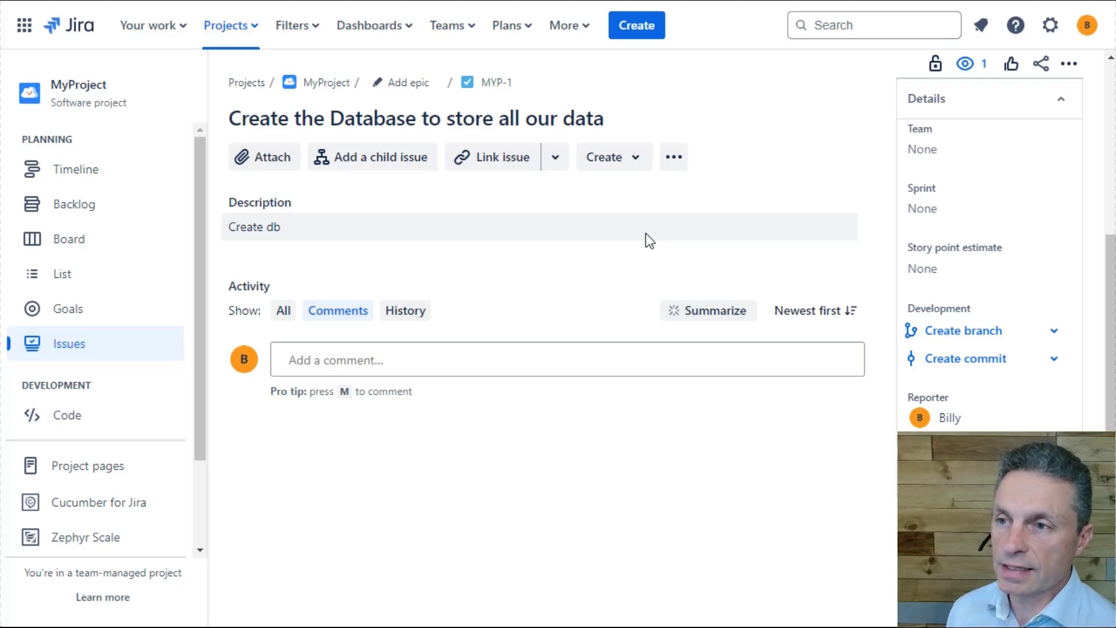
pyautogui.moveTo(452, 65); pyautogui.dragTo(538, 102)
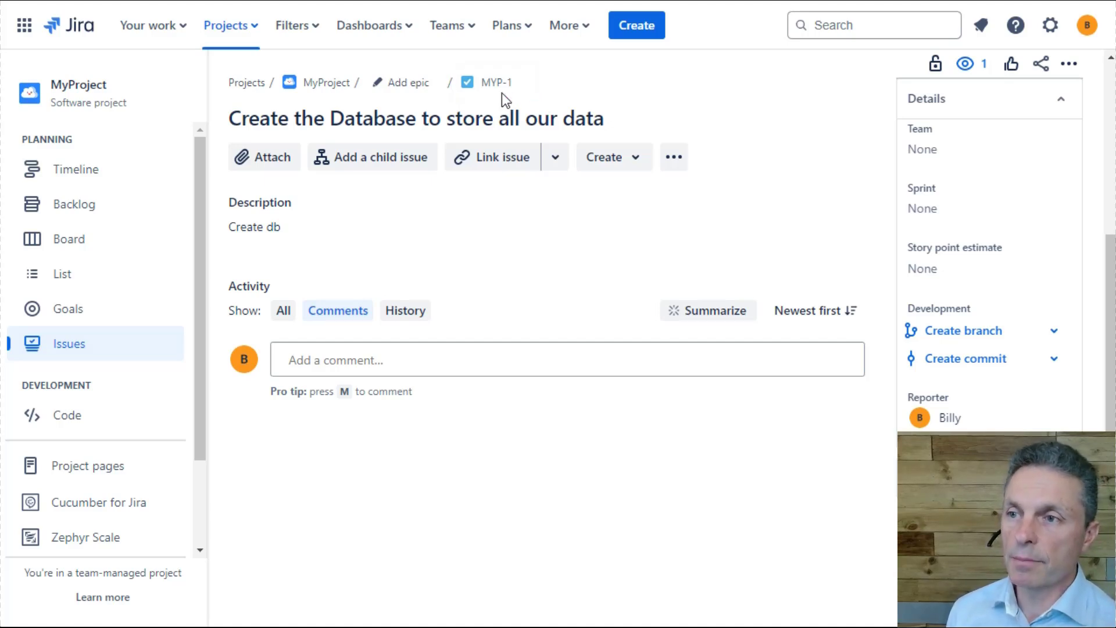
pyautogui.click(482, 89)
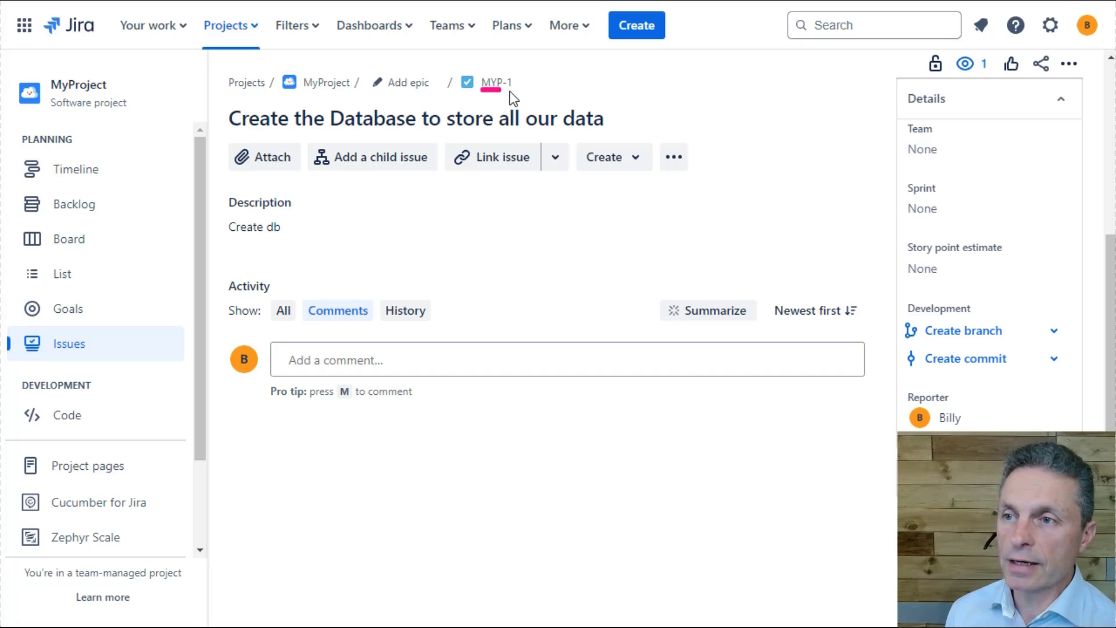
pyautogui.moveTo(503, 89); pyautogui.dragTo(520, 90)
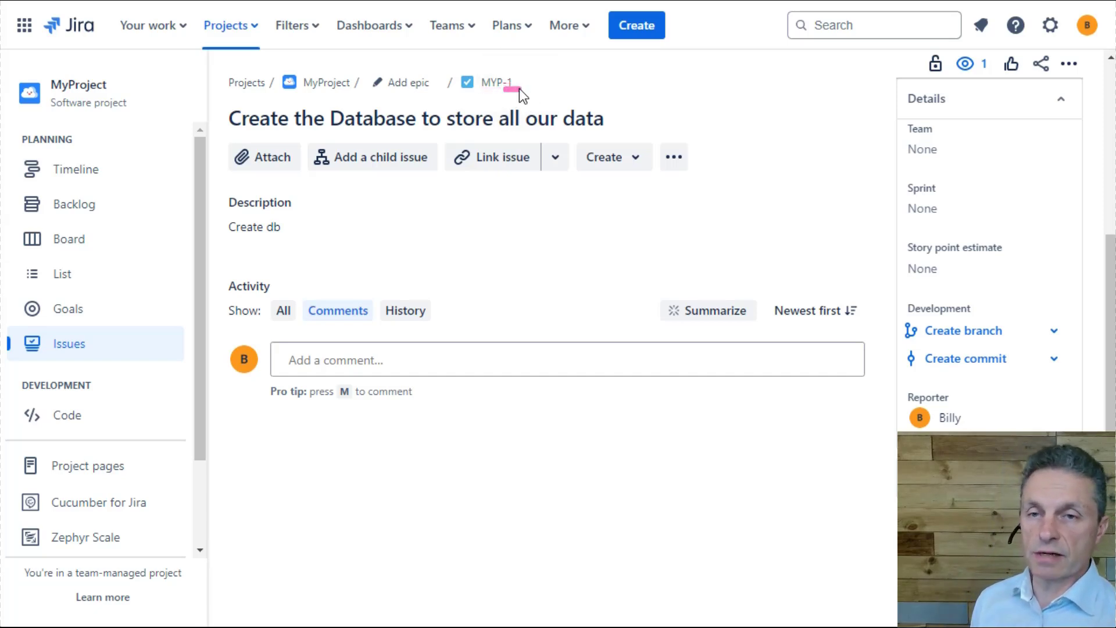
pyautogui.moveTo(226, 100); pyautogui.dragTo(615, 138)
pyautogui.moveTo(452, 65); pyautogui.dragTo(541, 93)
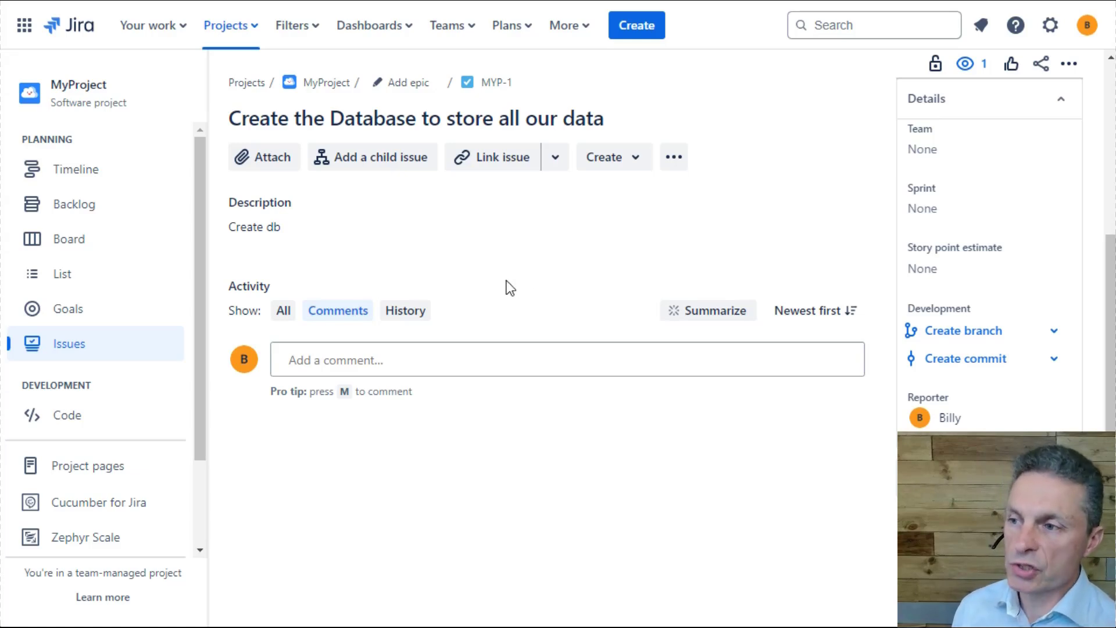
# - Go to the project's issues and view the details of Create UI and the database task
pyautogui.click(67, 358)
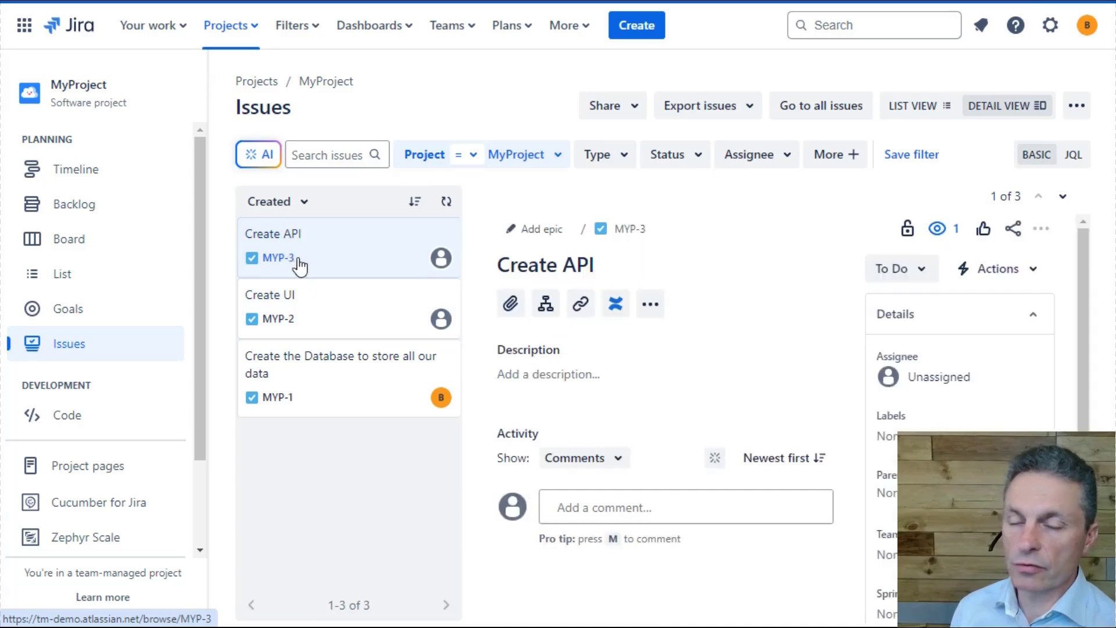
pyautogui.click(338, 310)
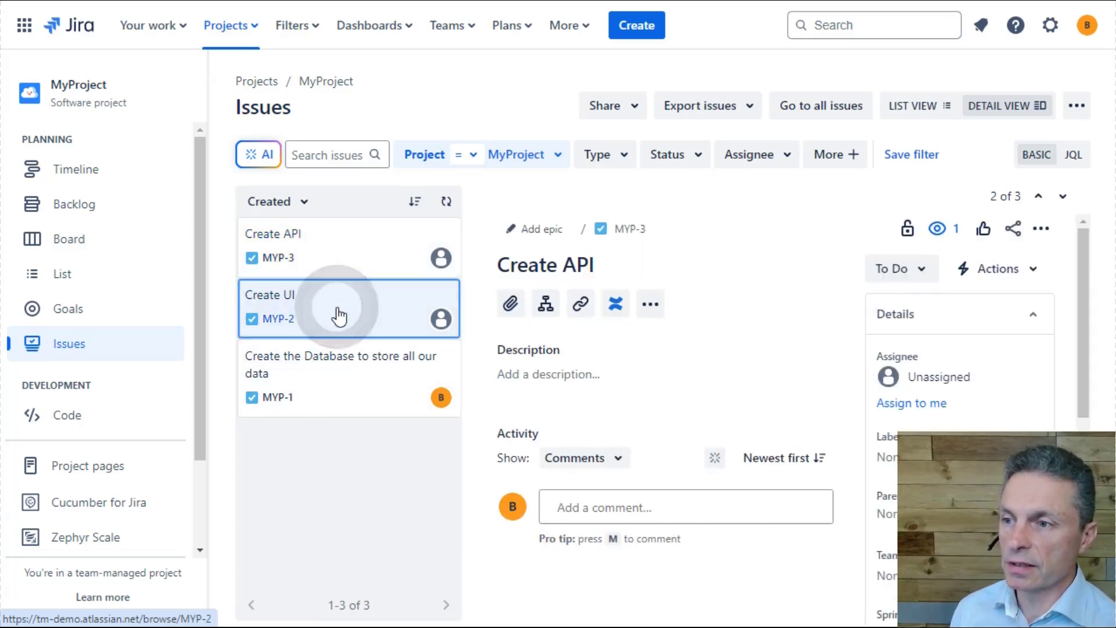
pyautogui.click(338, 397)
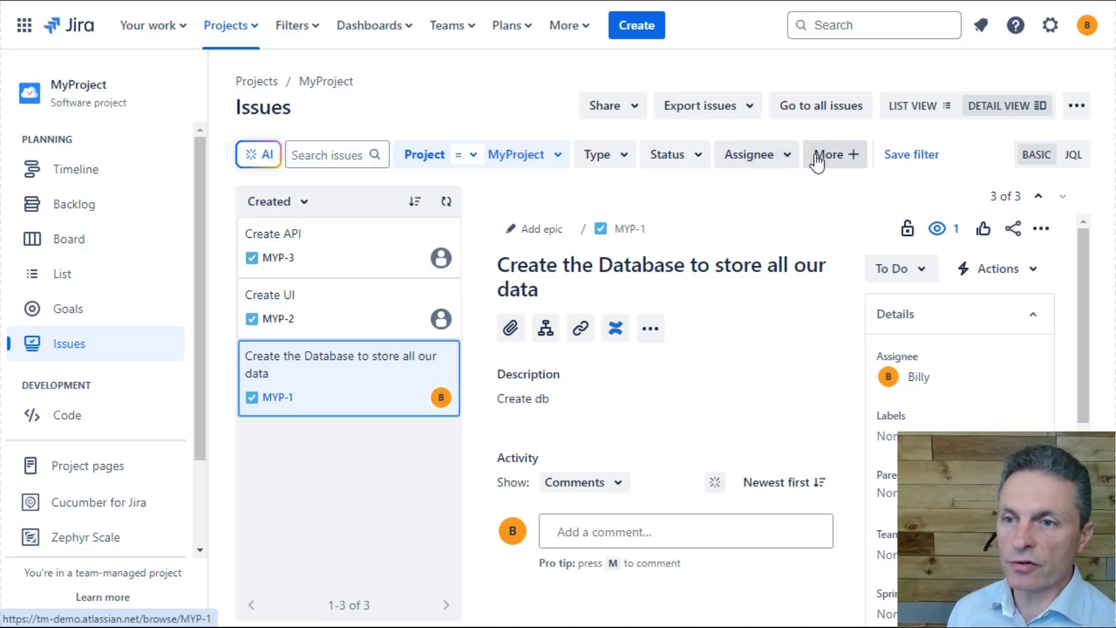
# - Filter the MyProject issues by type Task, status To Do and assignee Current User
pyautogui.click(552, 156)
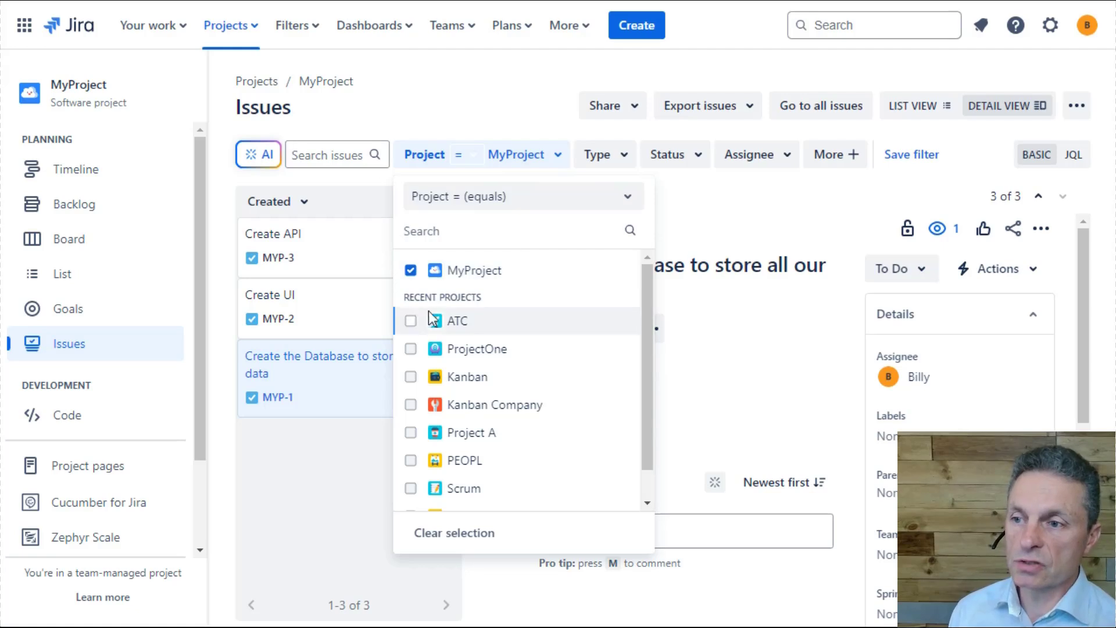
pyautogui.click(624, 156)
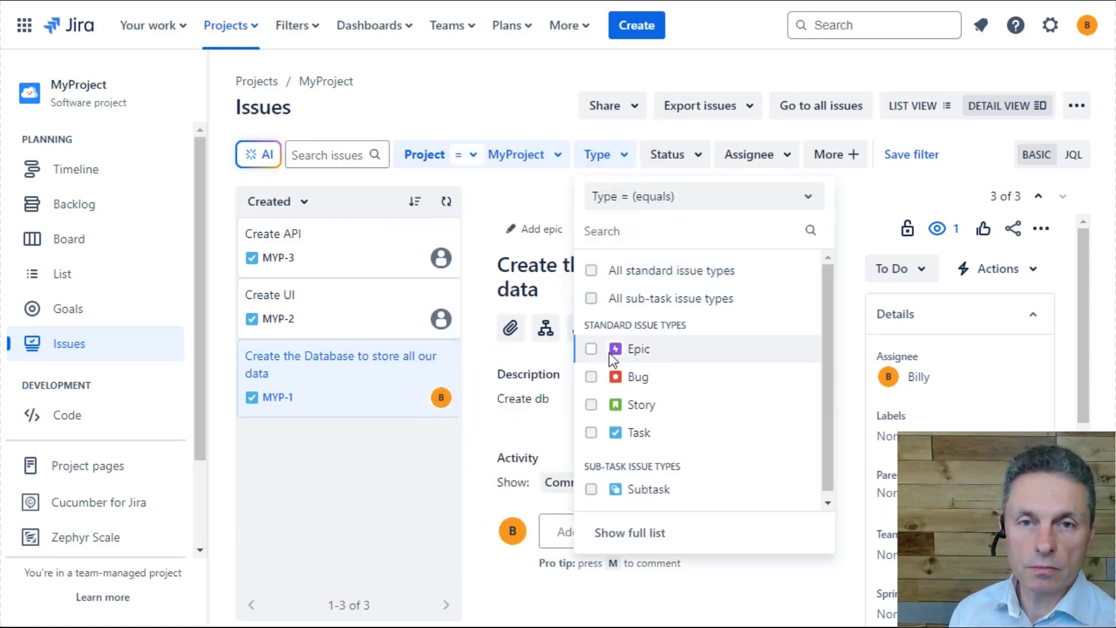
pyautogui.click(591, 432)
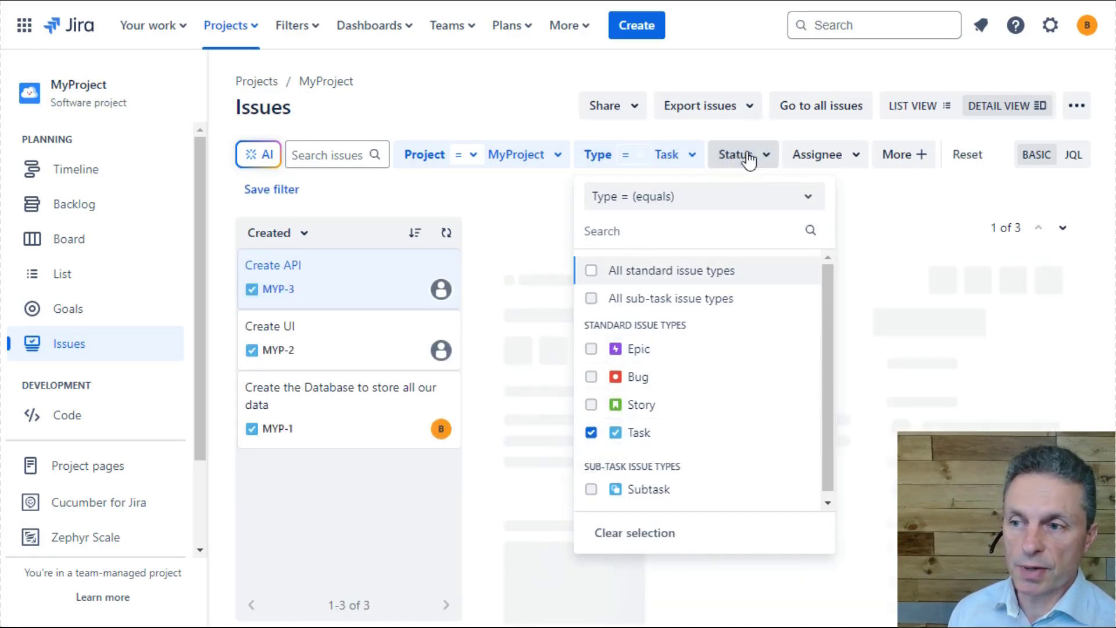
pyautogui.click(747, 157)
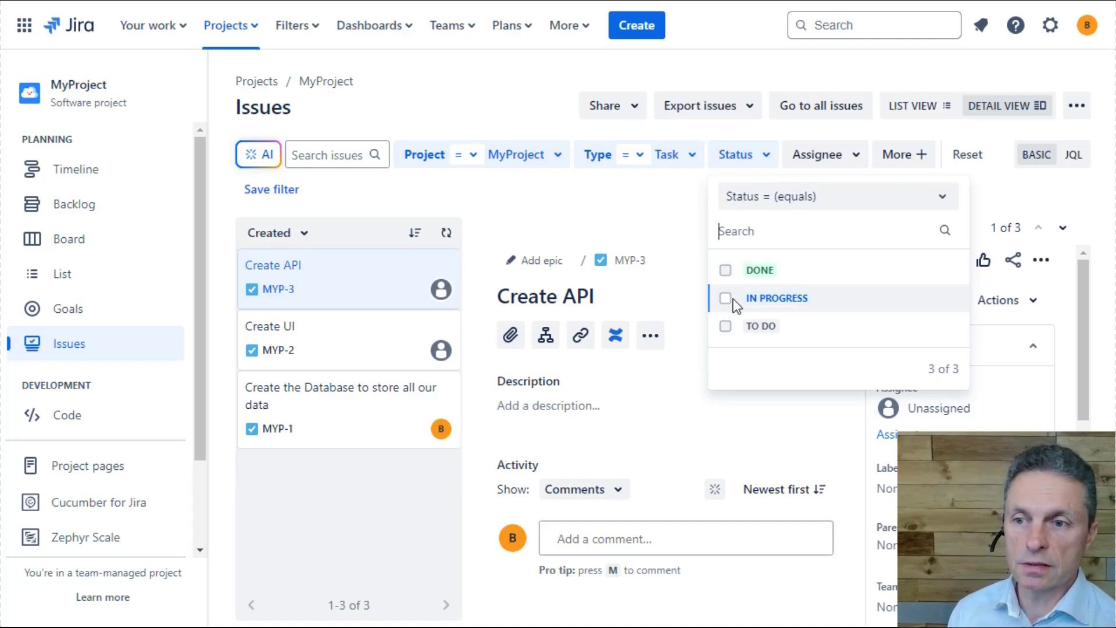
pyautogui.click(725, 326)
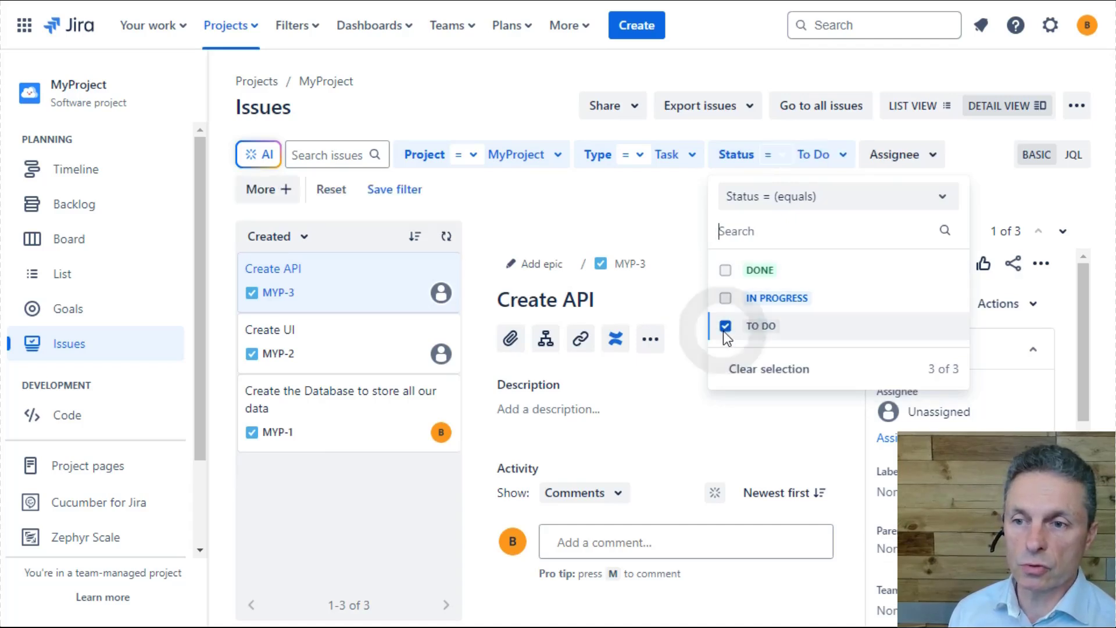
pyautogui.click(910, 163)
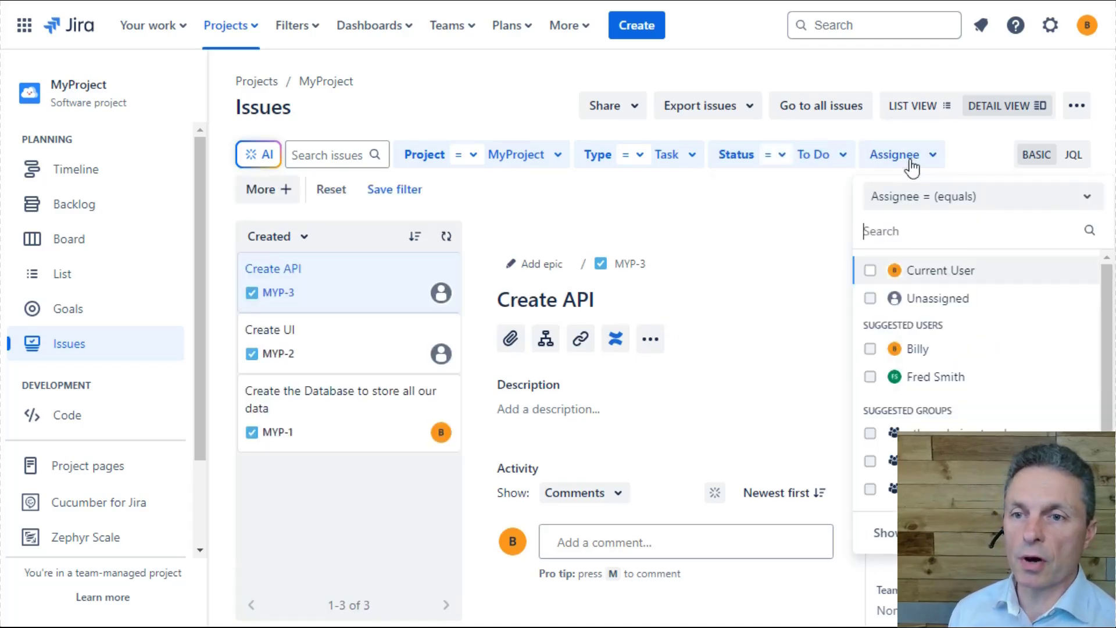
pyautogui.click(871, 271)
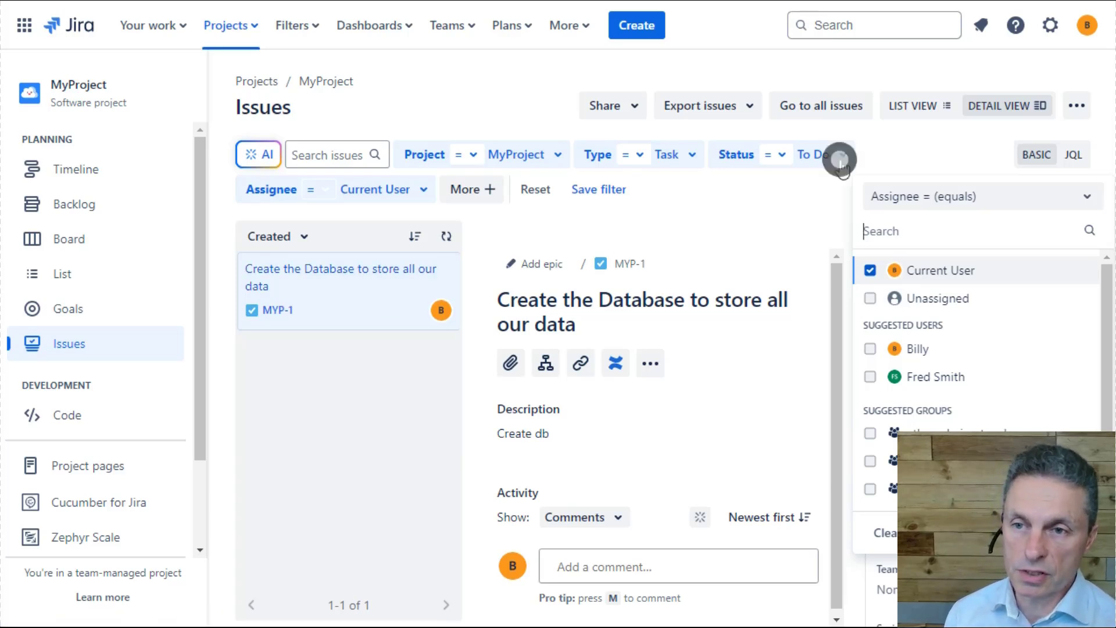
# - Switch the assignee filter from Current User to Unassigned and assign the Create API task to the current user
pyautogui.click(814, 155)
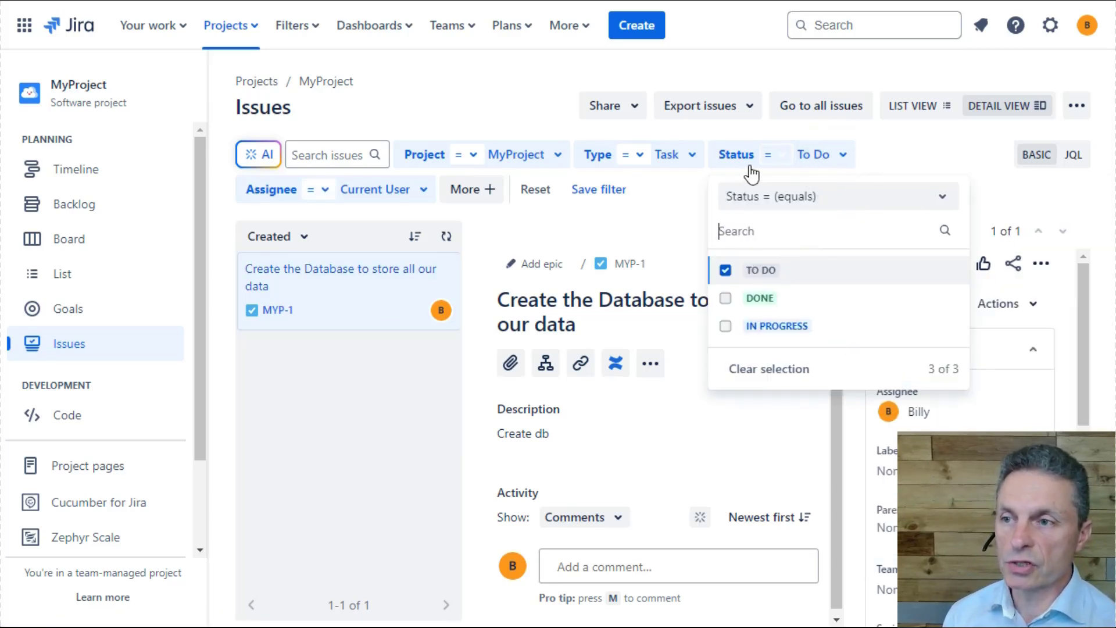
pyautogui.click(418, 200)
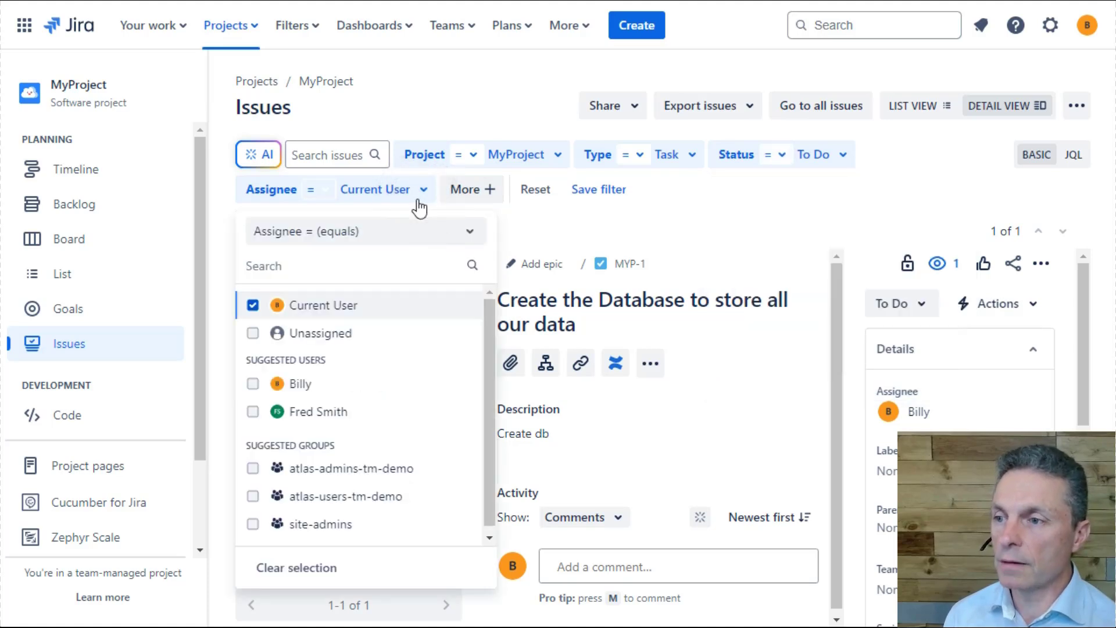
pyautogui.click(253, 305)
pyautogui.click(254, 333)
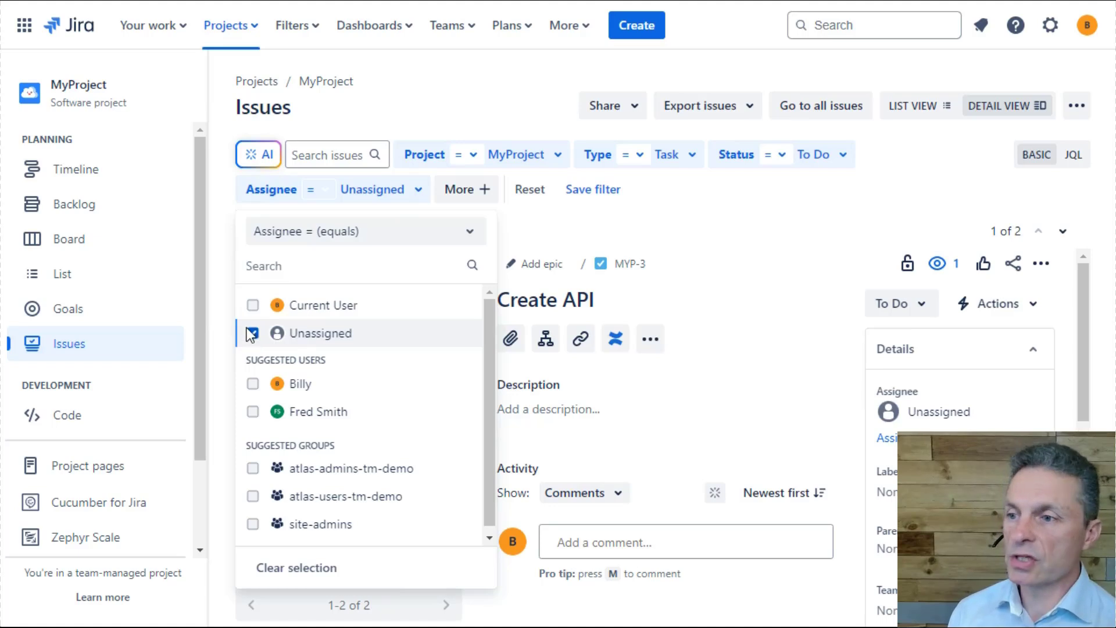
pyautogui.click(680, 220)
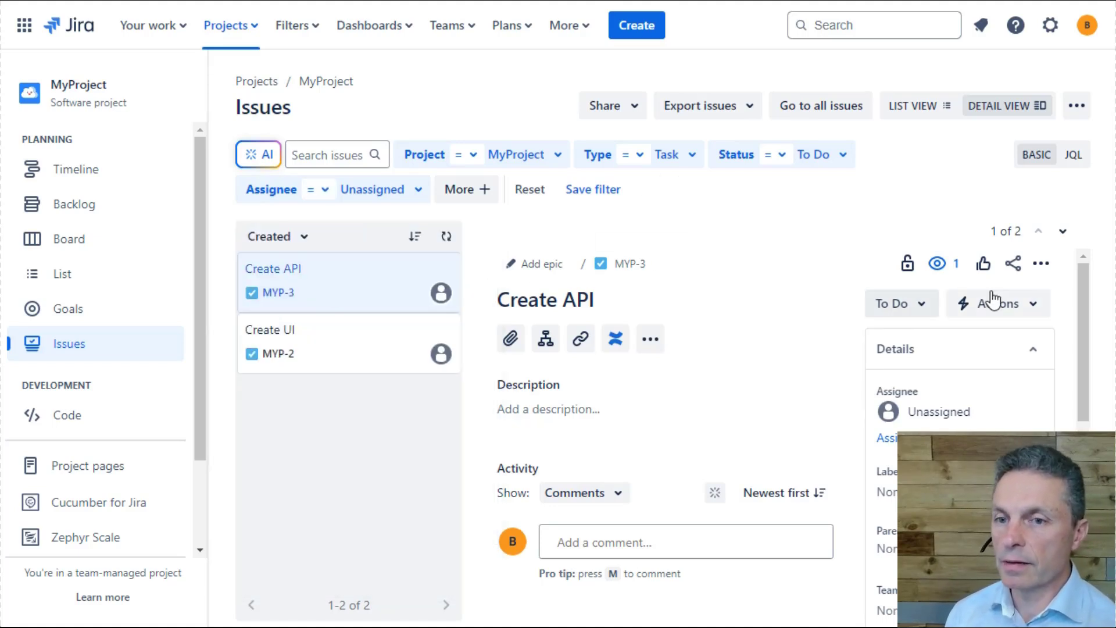
pyautogui.click(907, 437)
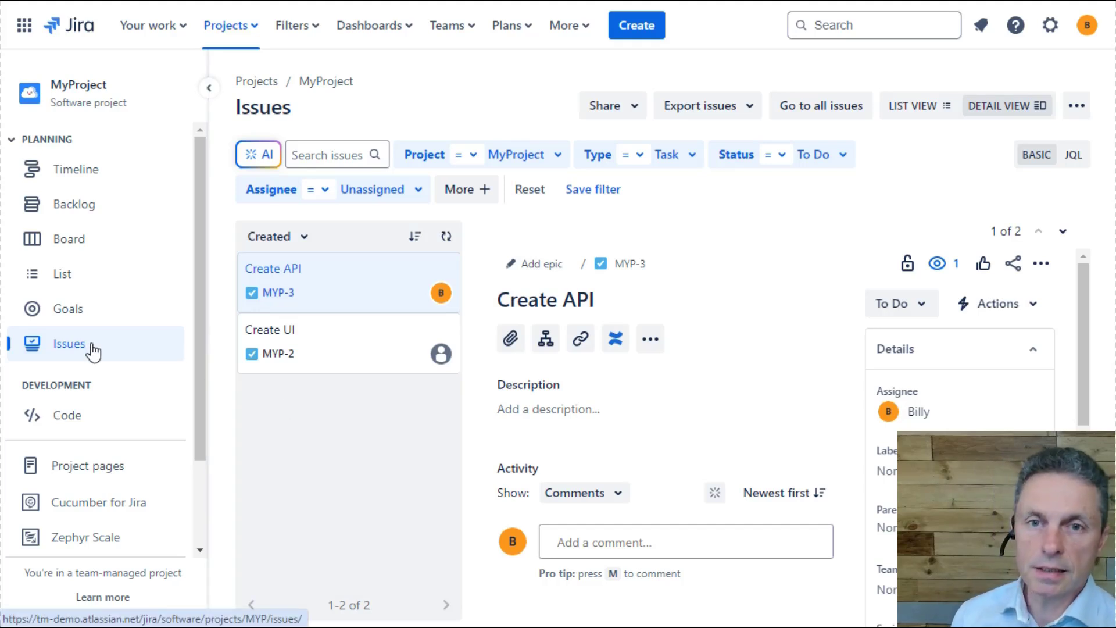
# - In the project's list view, set the status of MYP-1 to Done and look through the remaining columns
pyautogui.click(92, 282)
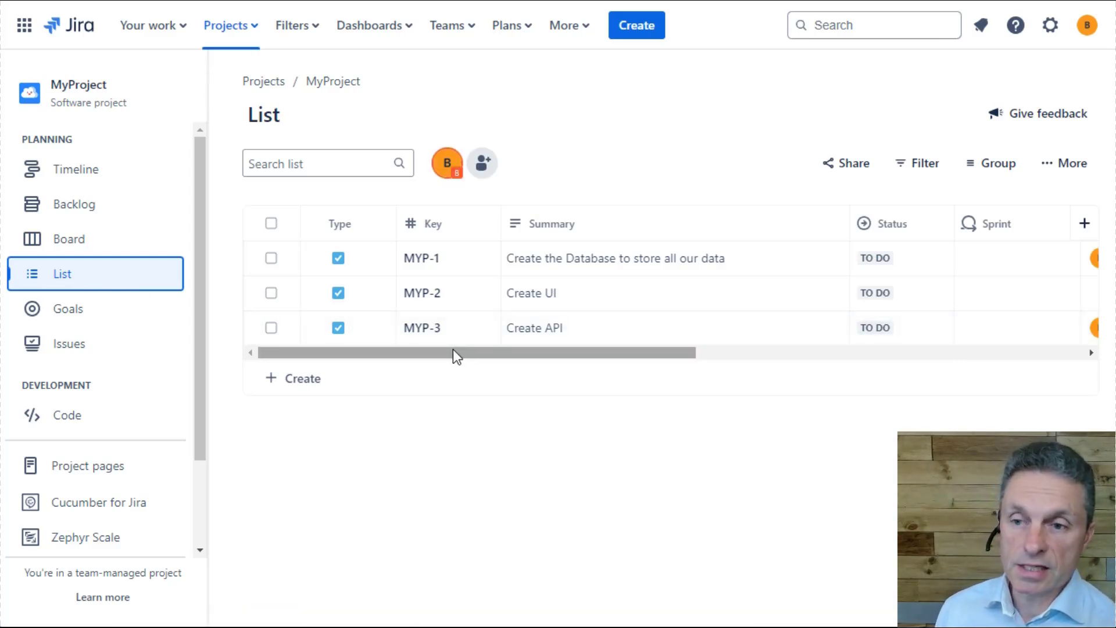
pyautogui.moveTo(452, 354); pyautogui.dragTo(640, 356)
pyautogui.click(520, 259)
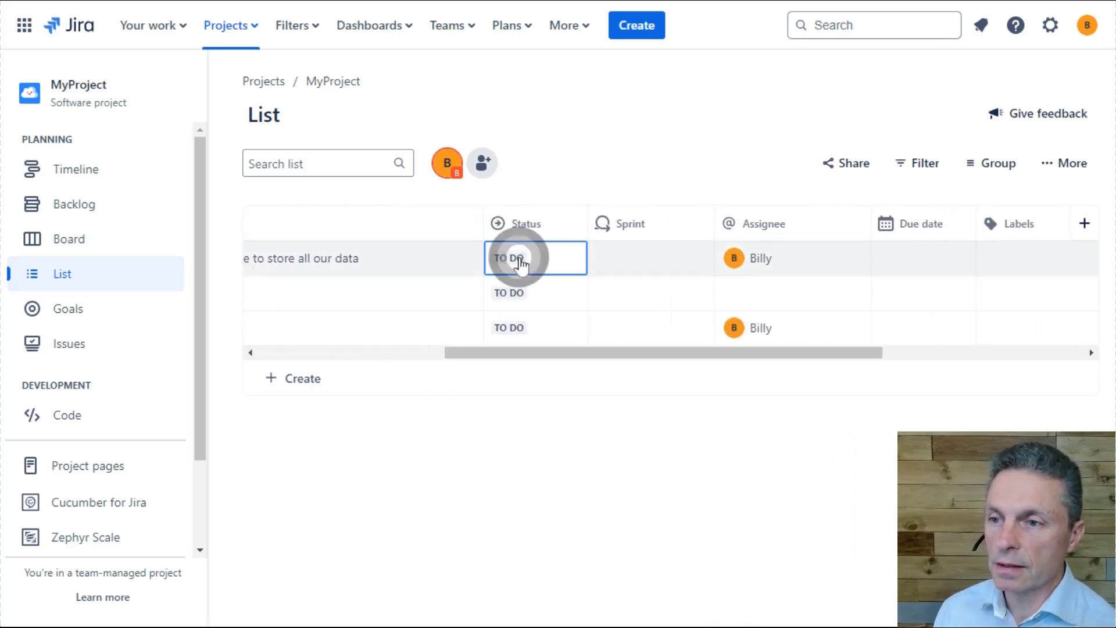
pyautogui.click(535, 349)
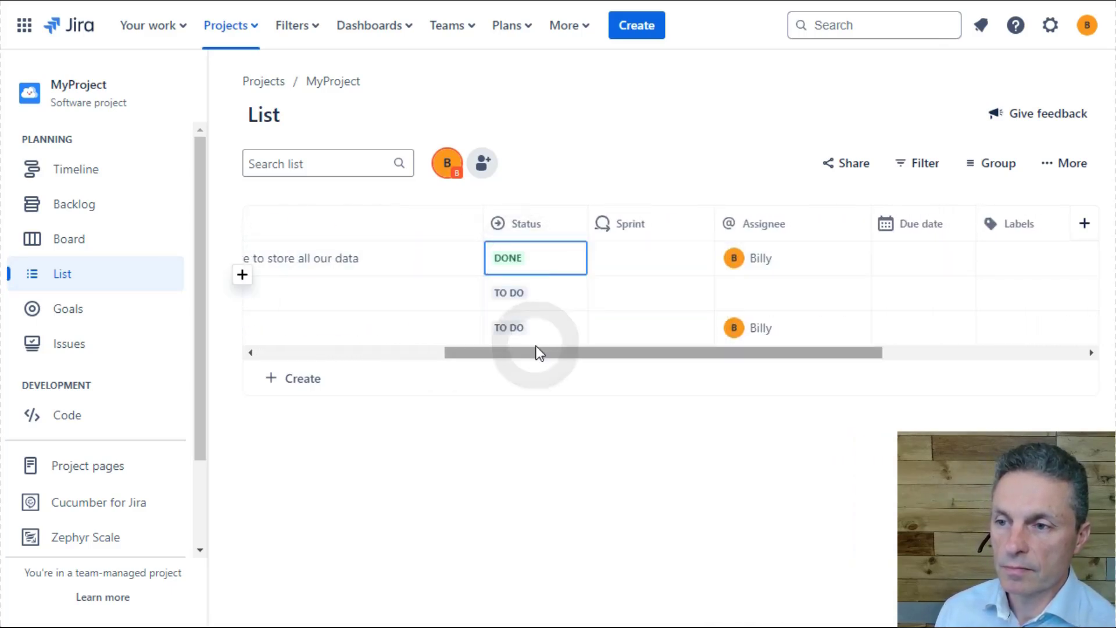
pyautogui.moveTo(580, 355); pyautogui.dragTo(787, 358)
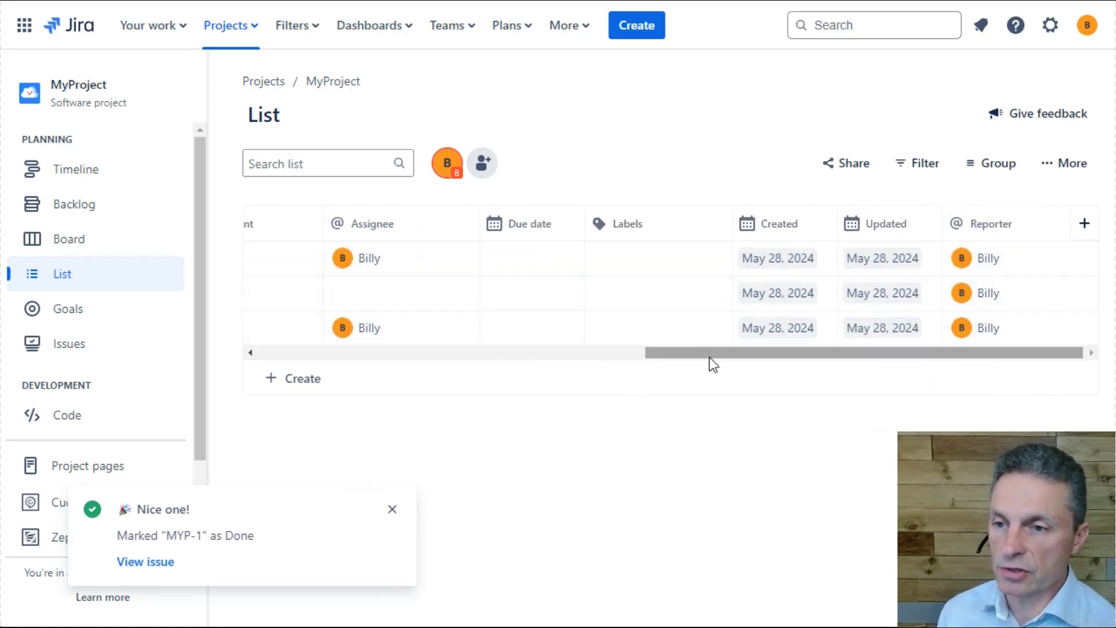
pyautogui.moveTo(710, 358); pyautogui.dragTo(314, 356)
# - Check the project board, then move Create UI and Create API from the backlog into MYP Sprint 1
pyautogui.click(83, 246)
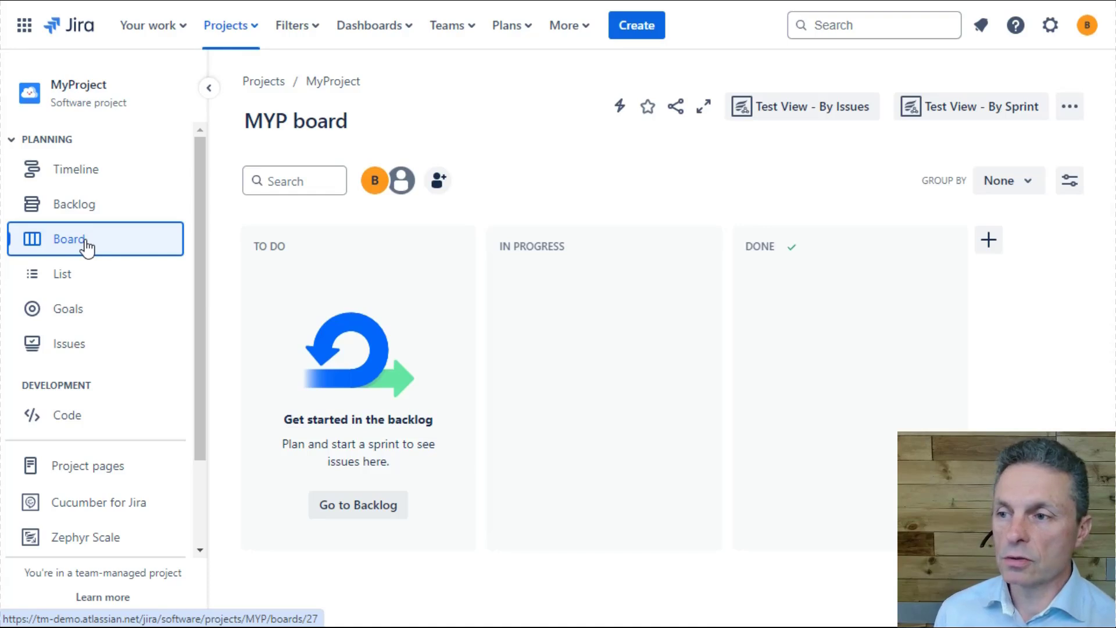
pyautogui.moveTo(447, 263)
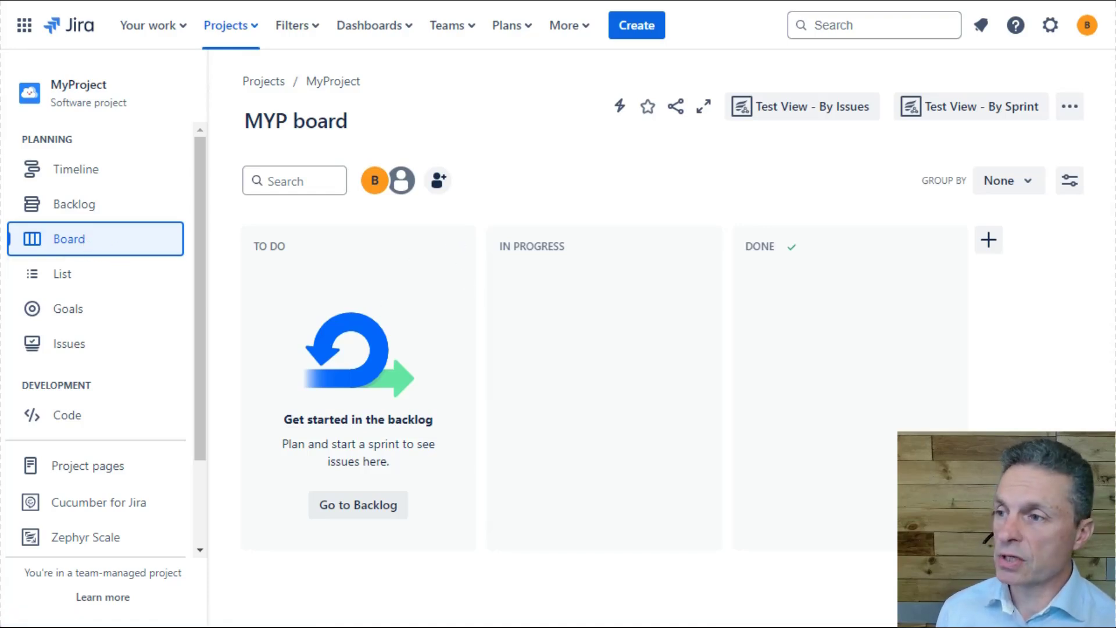
pyautogui.click(94, 211)
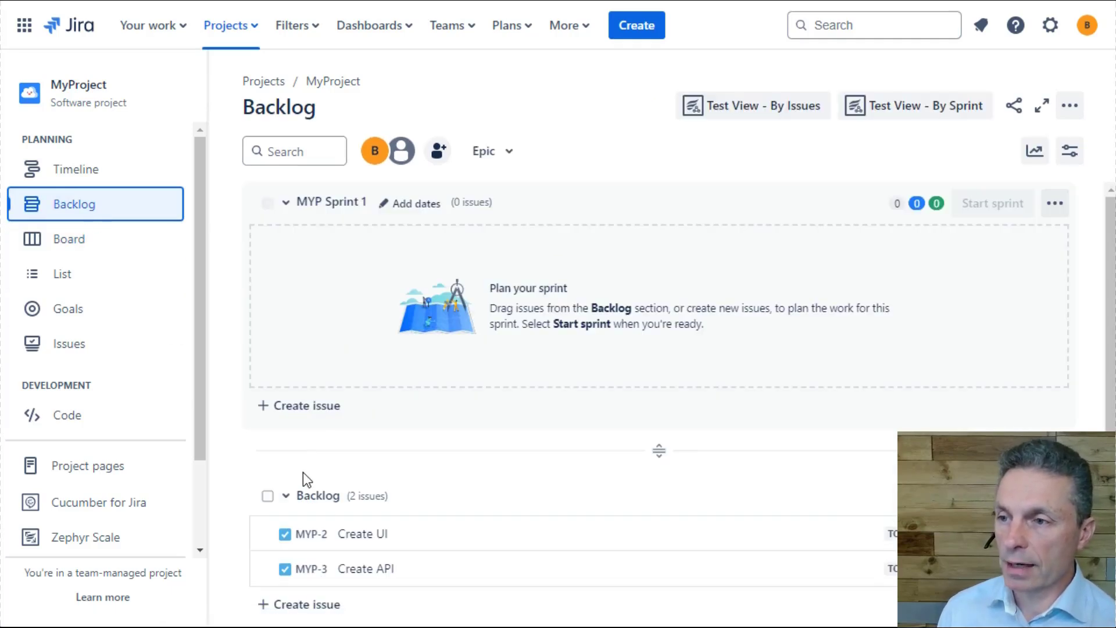
pyautogui.moveTo(323, 535); pyautogui.dragTo(344, 276)
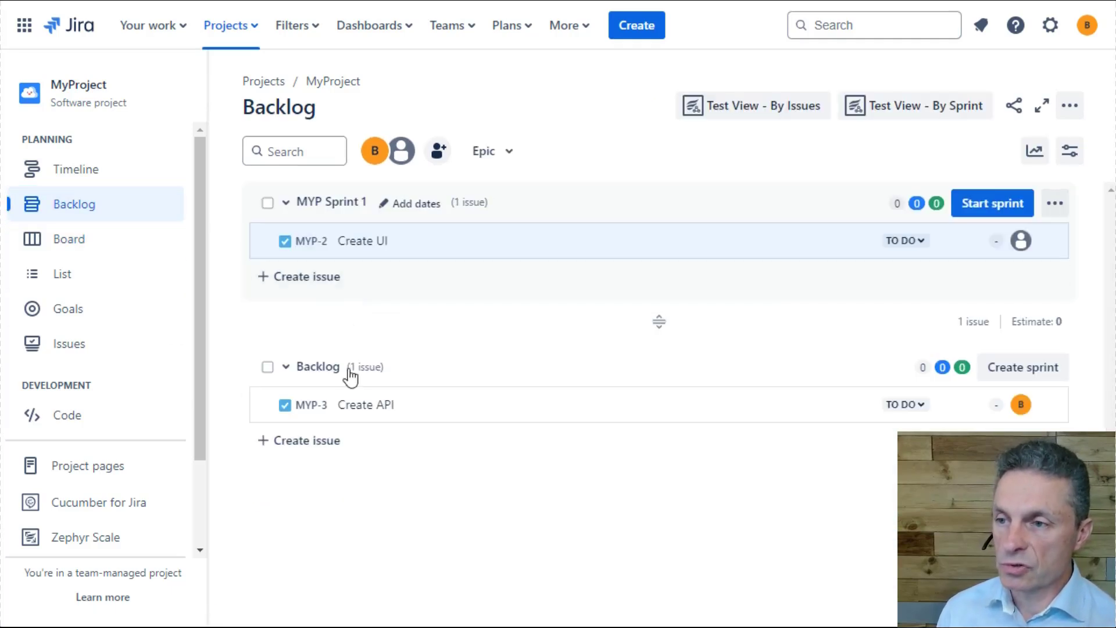
pyautogui.moveTo(359, 410); pyautogui.dragTo(365, 268)
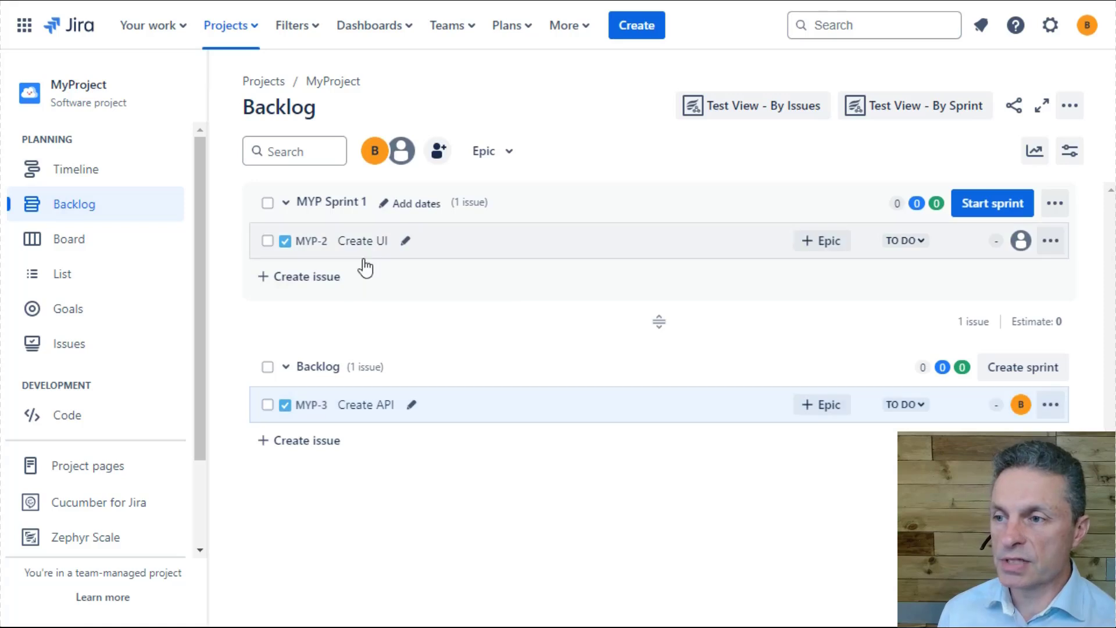
pyautogui.moveTo(311, 404); pyautogui.dragTo(343, 244)
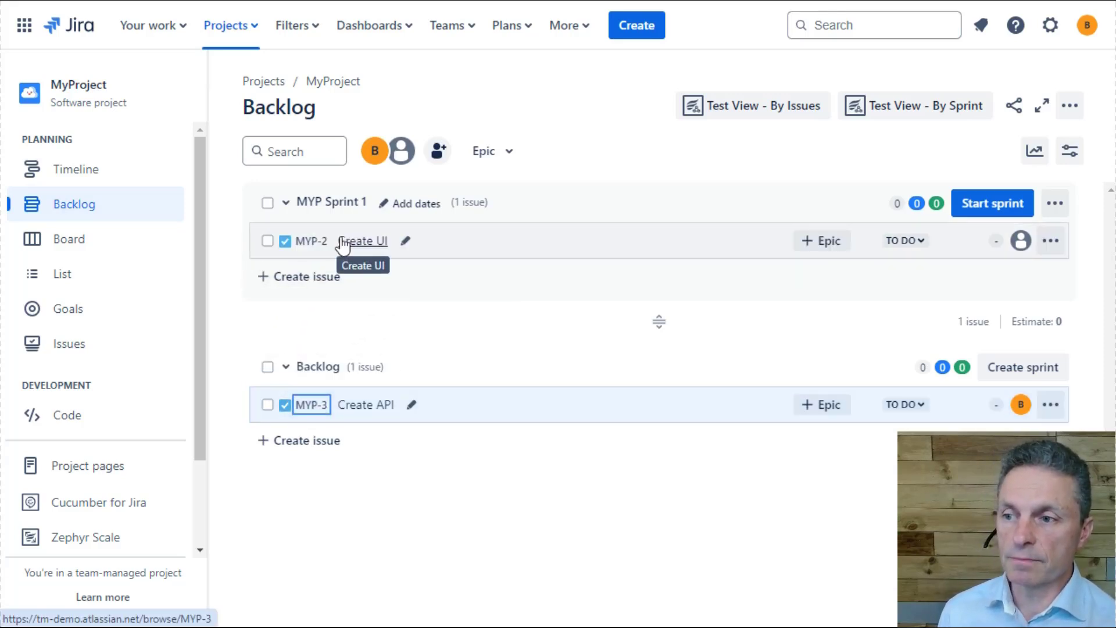
pyautogui.moveTo(444, 401); pyautogui.dragTo(431, 245)
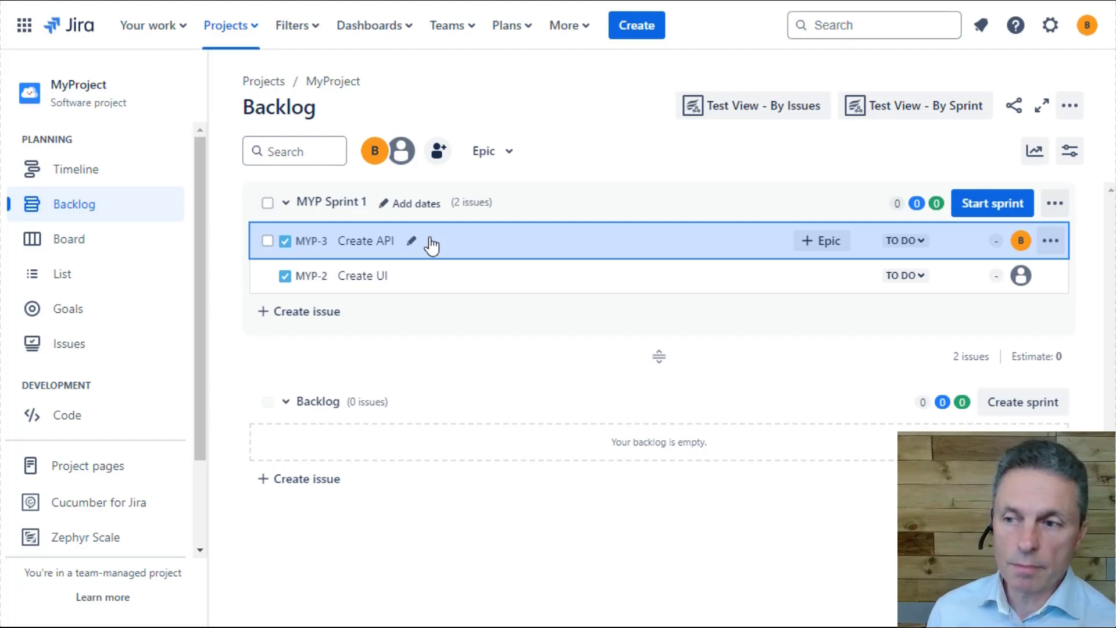
# - Start MYP Sprint 1 with the 2 weeks duration and move Create API to In Progress on the board
pyautogui.click(988, 204)
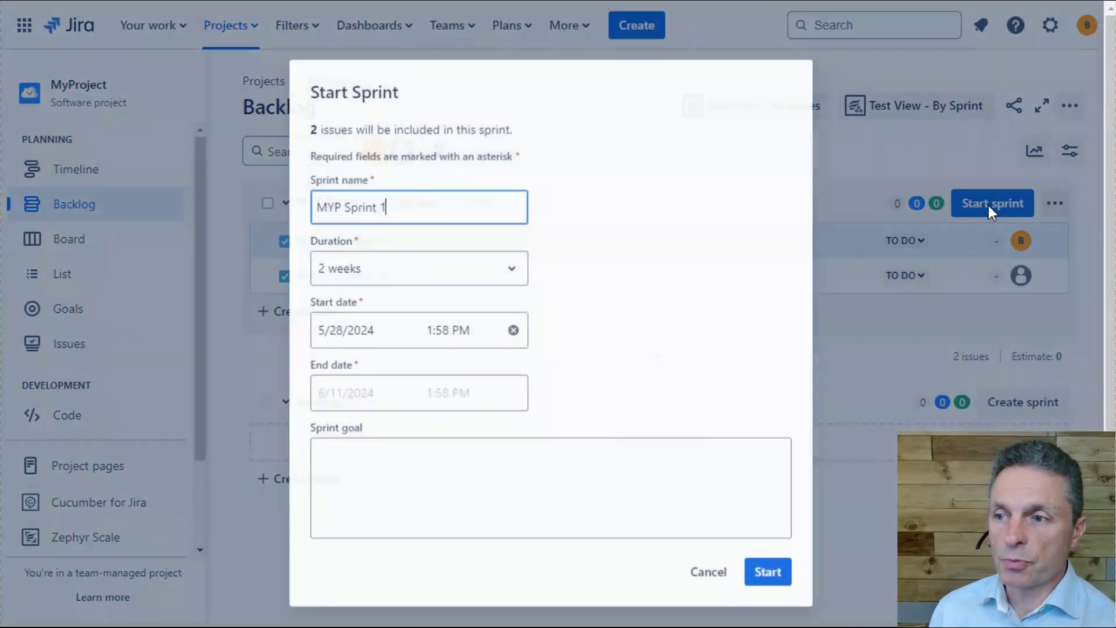
pyautogui.click(768, 572)
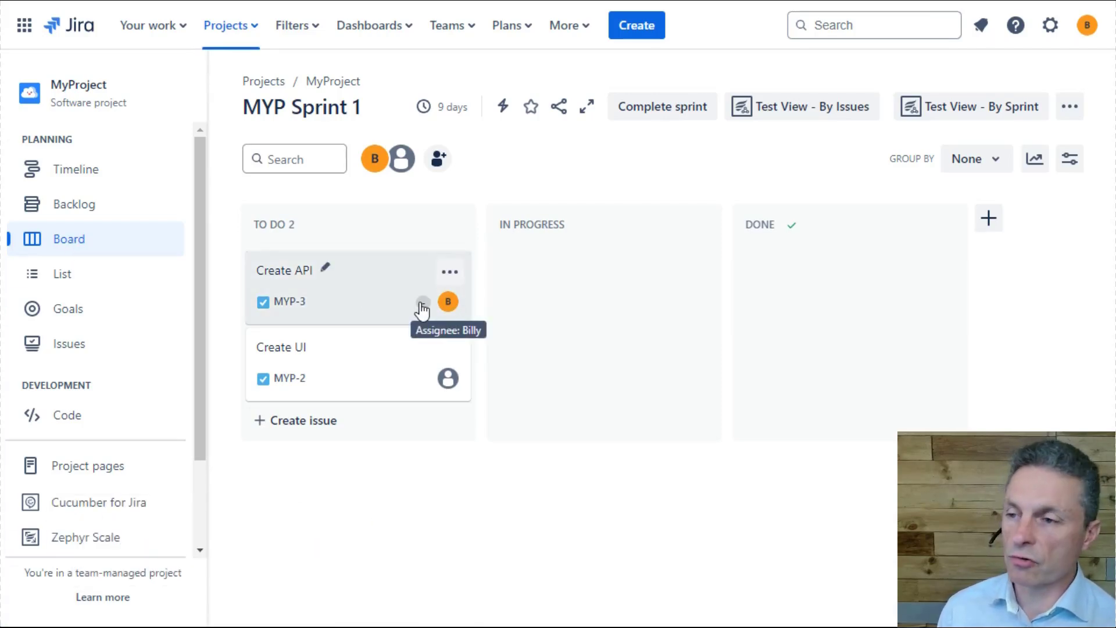
pyautogui.moveTo(322, 302); pyautogui.dragTo(531, 289)
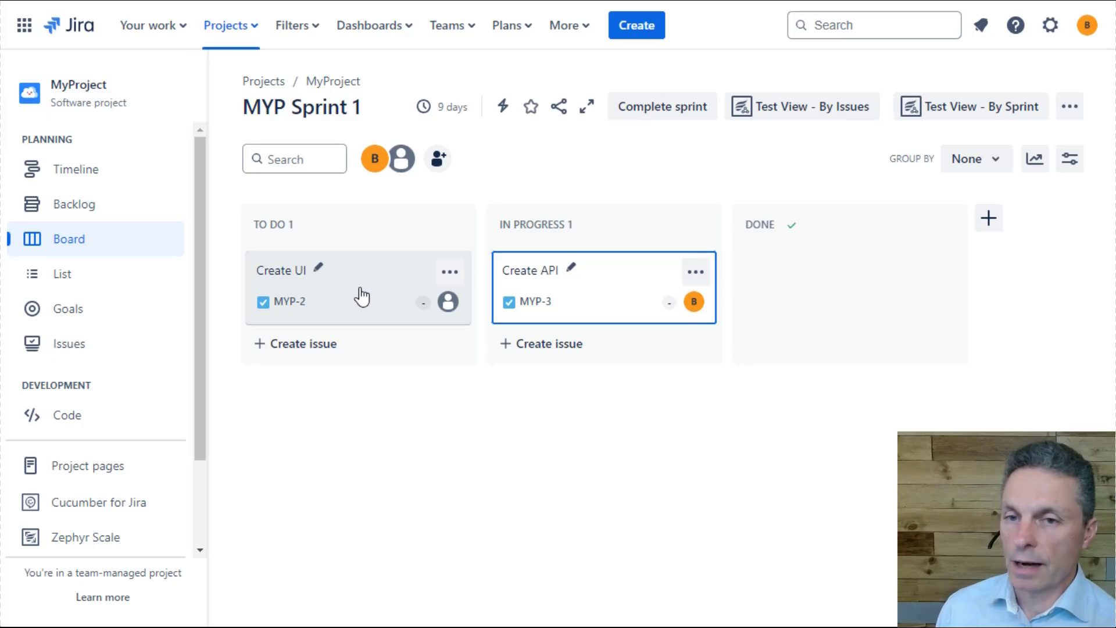
# - Check the project's backlog, then expand Epic A on the timeline to show its child issues
pyautogui.click(174, 211)
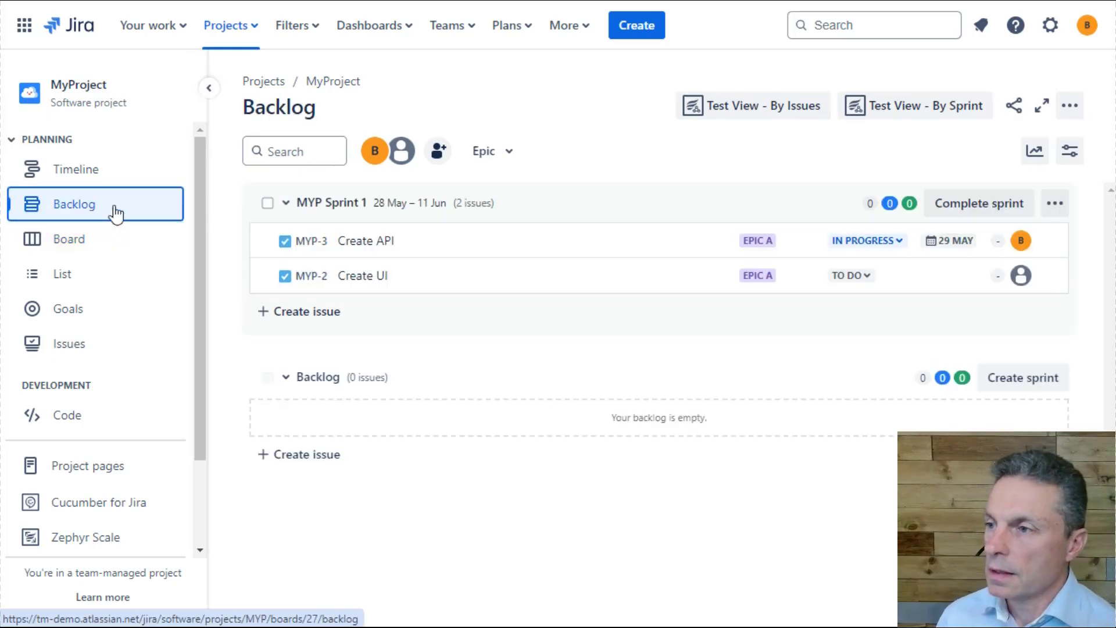
pyautogui.click(94, 174)
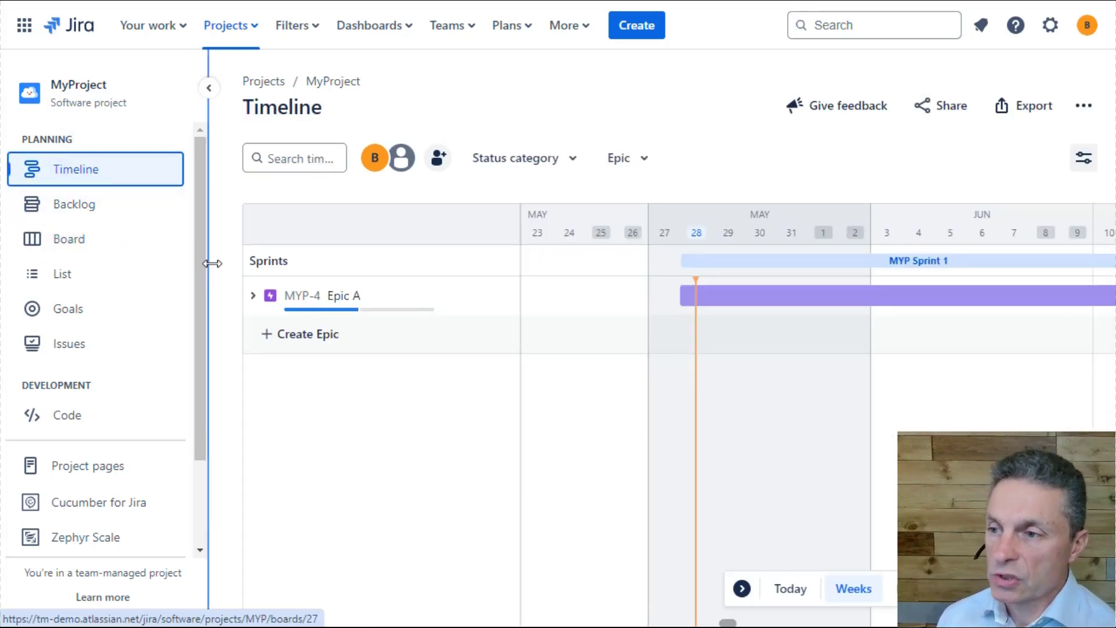
pyautogui.click(254, 301)
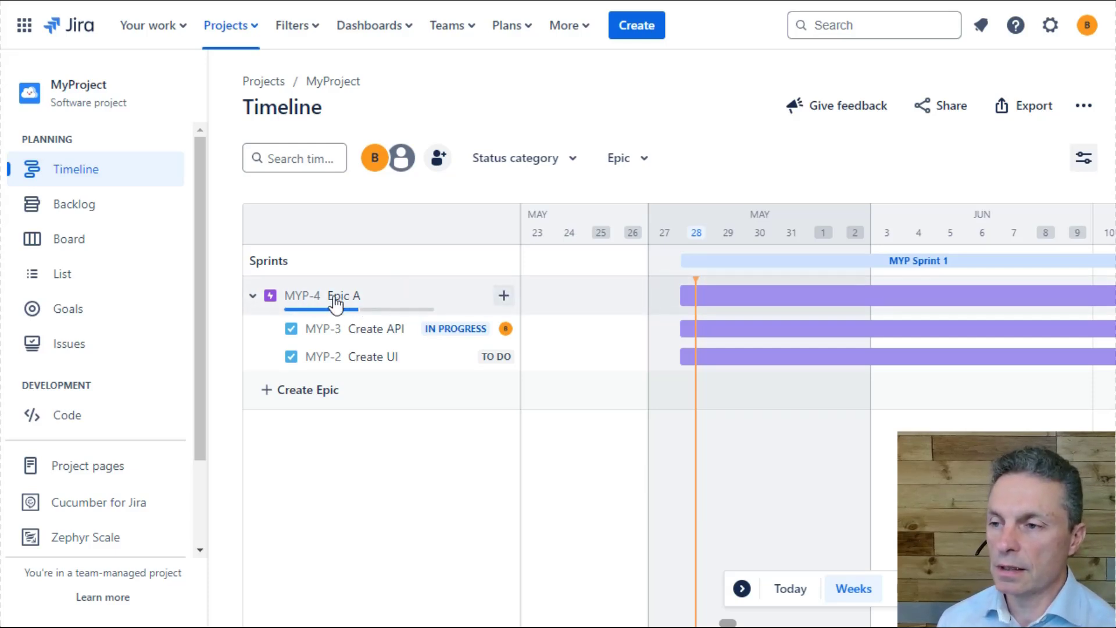
# - Review the details of MYP-3 Create API from the timeline, including its parent and sprint fields, and close them
pyautogui.click(326, 331)
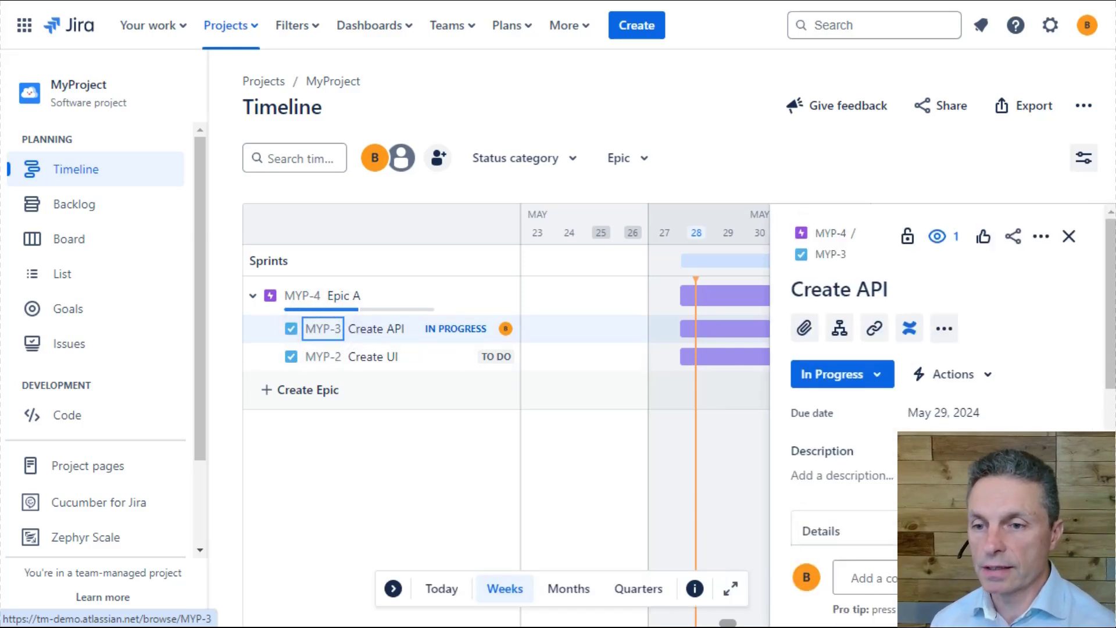
pyautogui.scroll(-5, 972, 311)
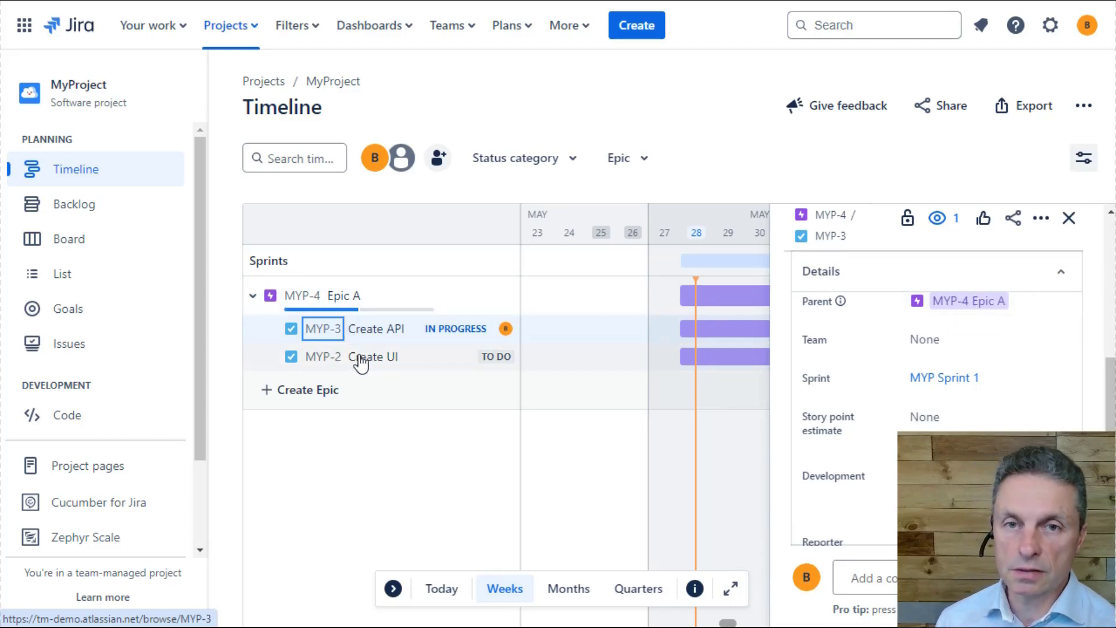
pyautogui.click(375, 468)
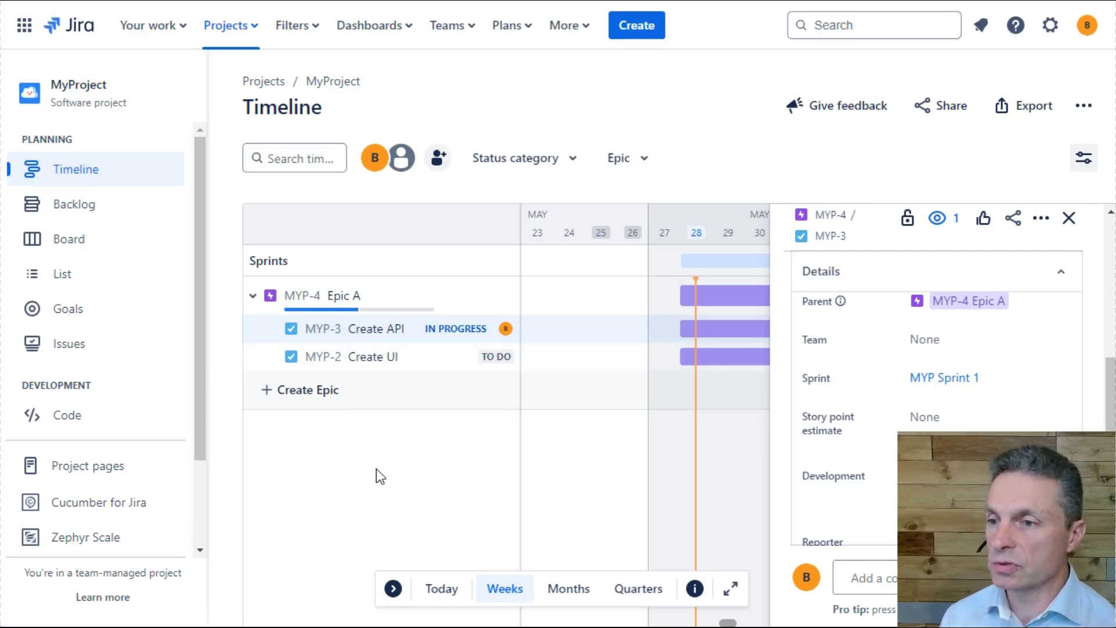
pyautogui.click(1068, 218)
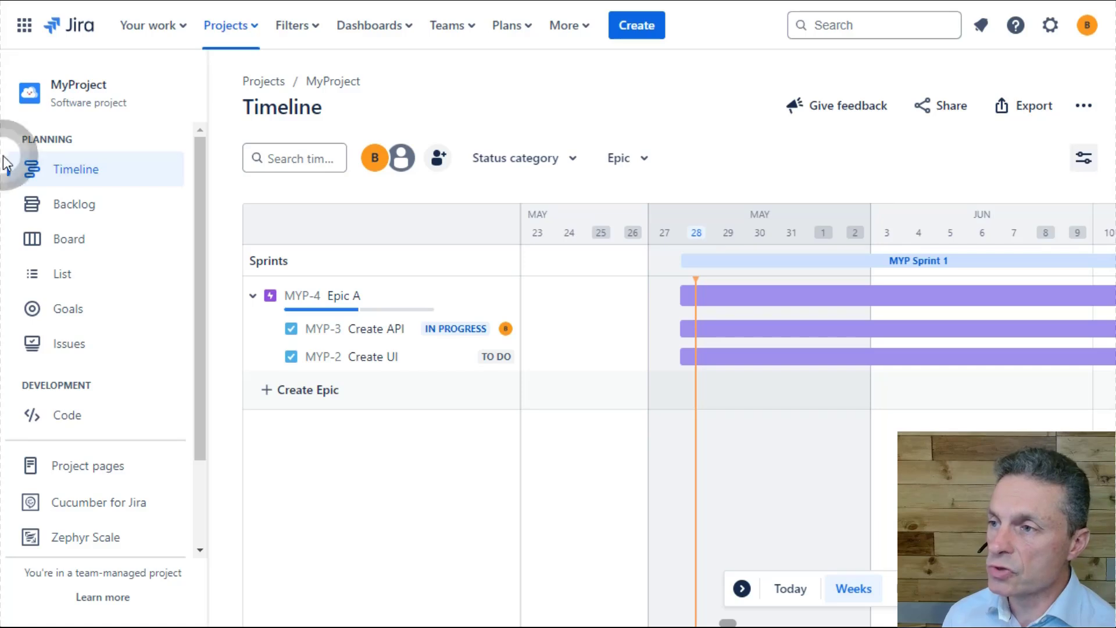
pyautogui.moveTo(1, 149); pyautogui.dragTo(189, 362)
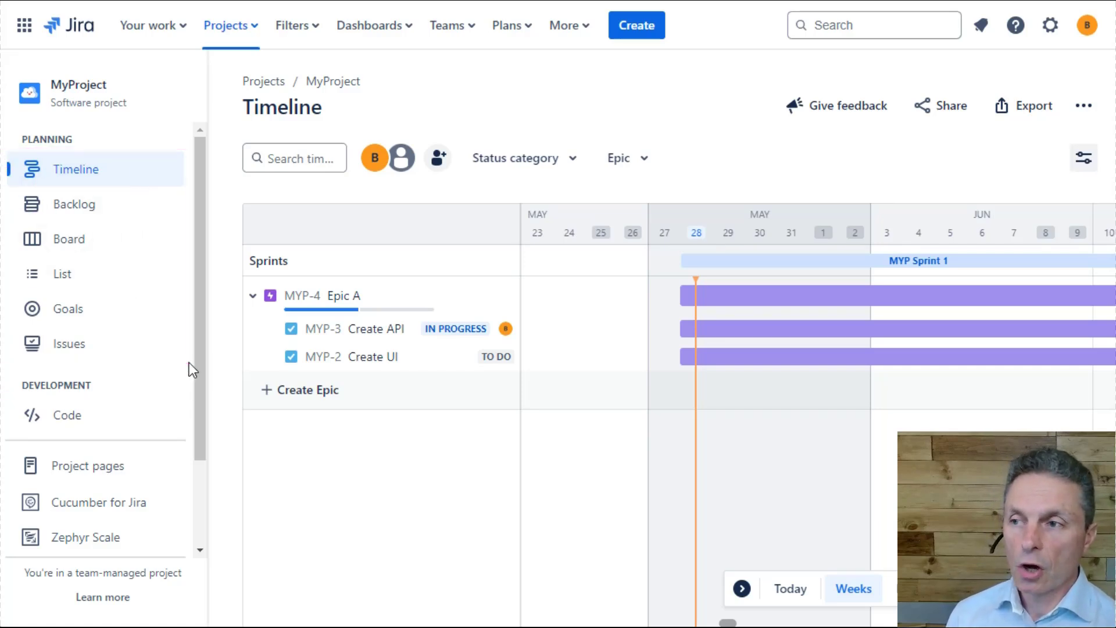
# - From the project's issues view, open Epic A's child issue MYP-3 and view the workflow behind its status
pyautogui.click(74, 344)
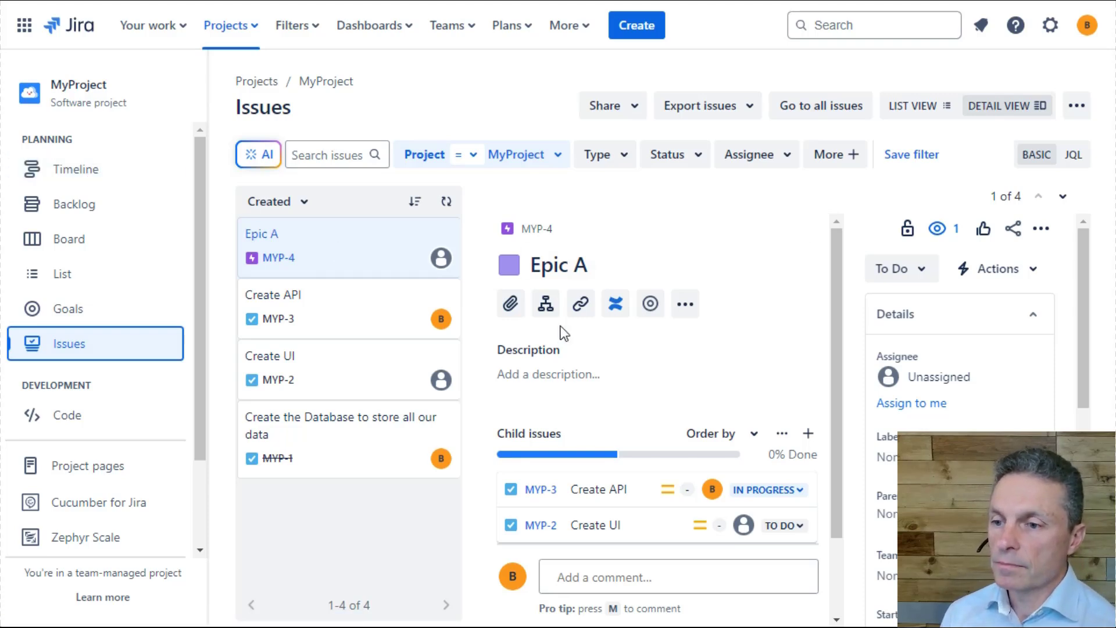
pyautogui.click(540, 490)
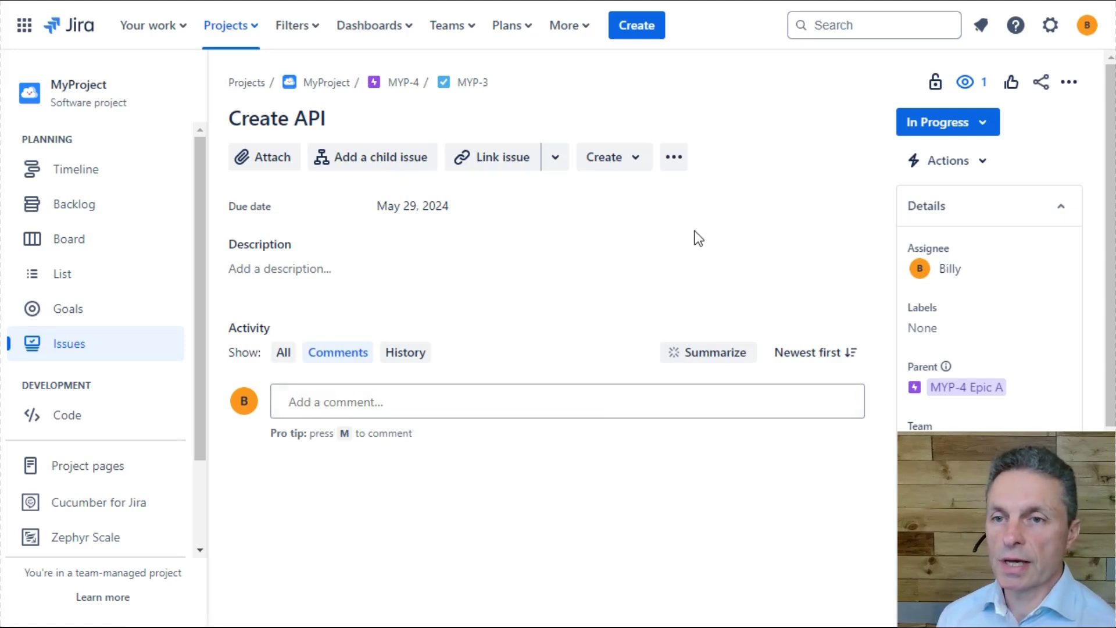
pyautogui.click(971, 129)
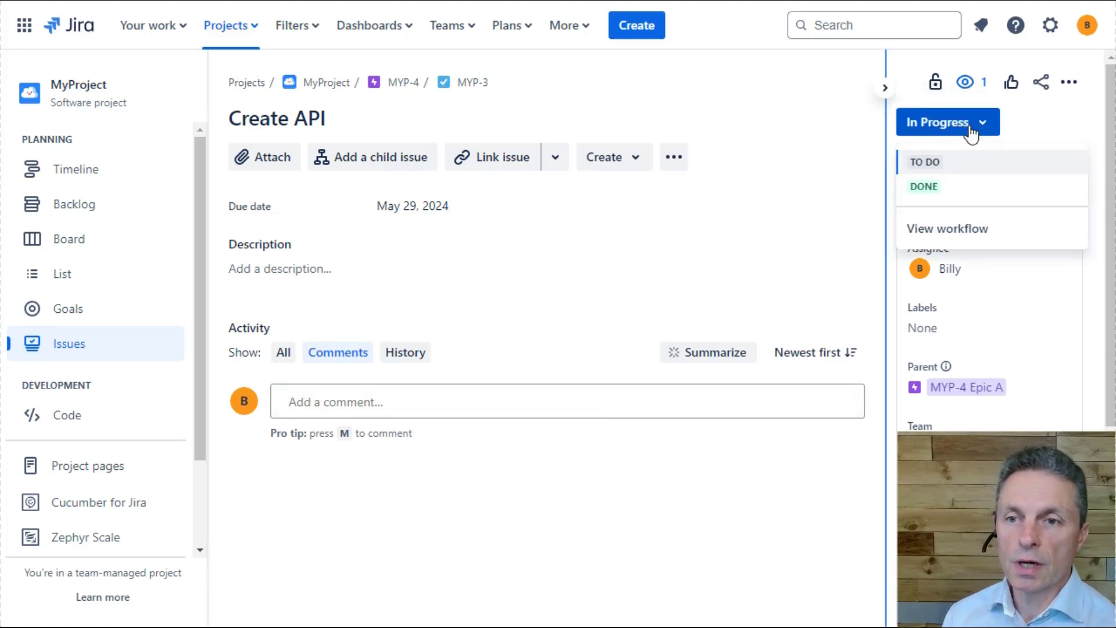
pyautogui.click(951, 233)
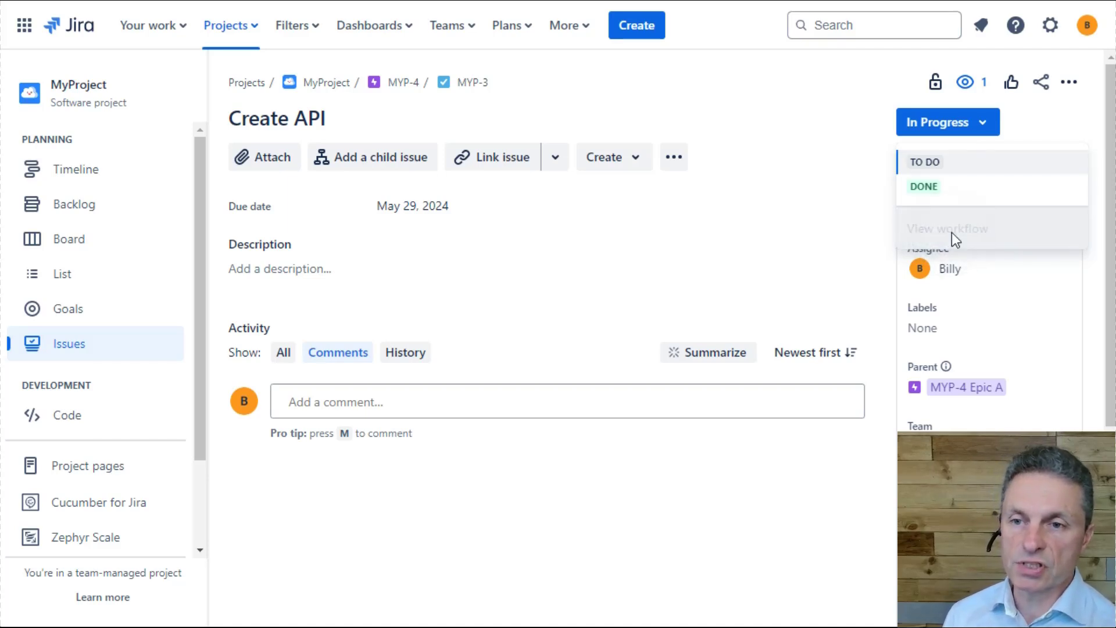